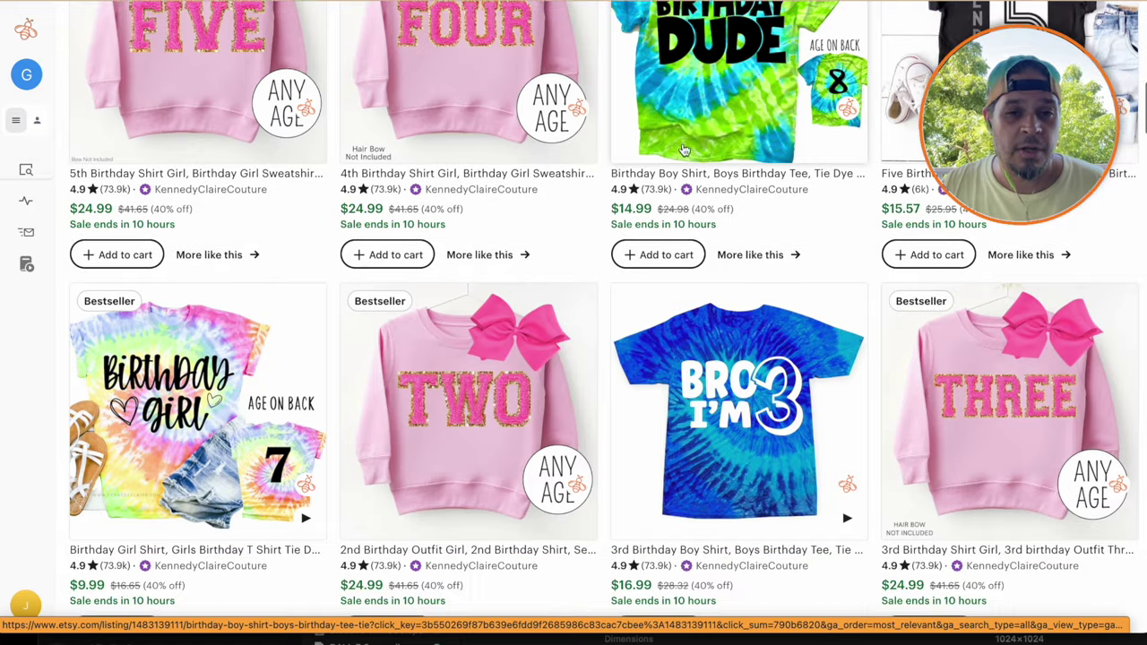
Look through the kids' birthday T-shirt listings for popular themes and personalised designs
scroll(603, 304, down, 1)
scroll(603, 305, down, 4)
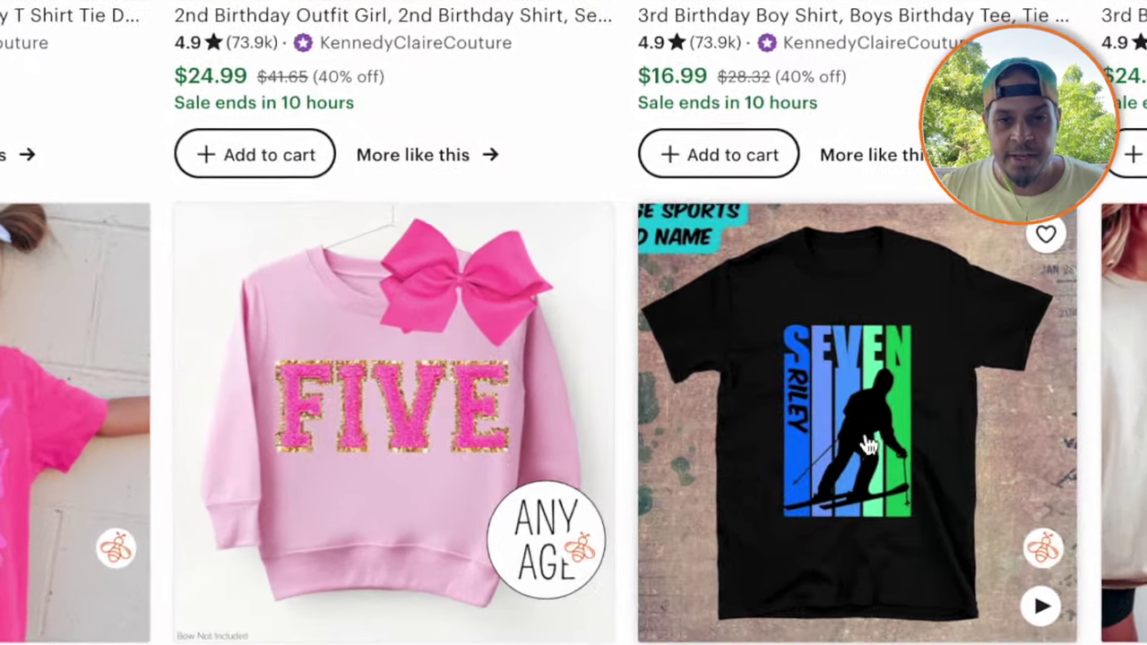
scroll(592, 318, down, 9)
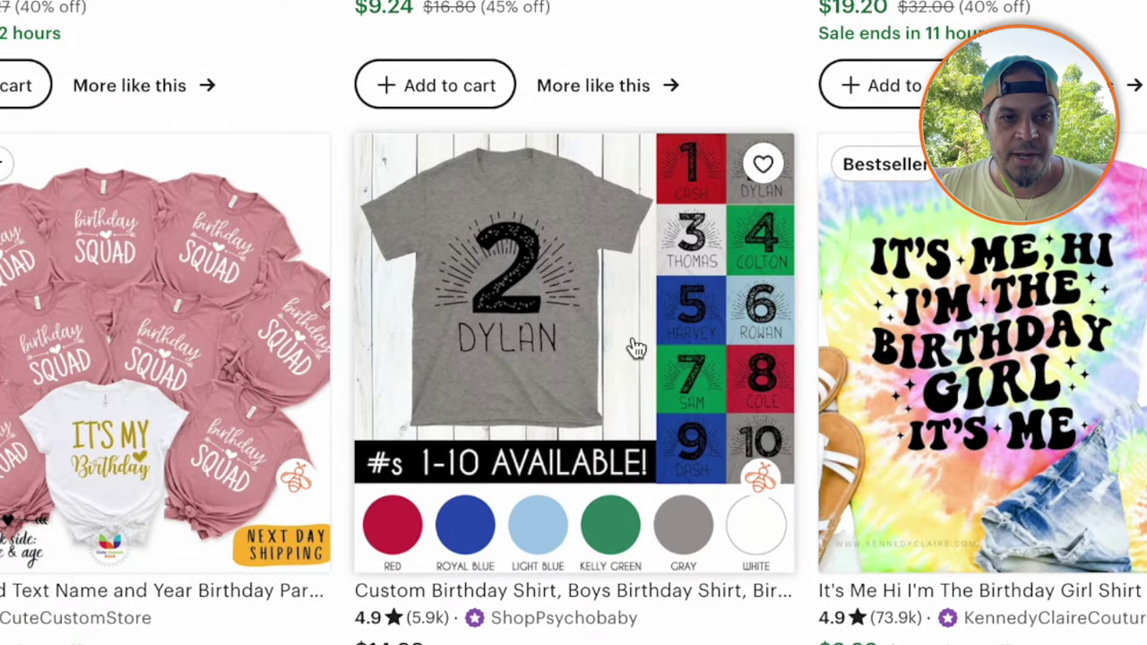
scroll(632, 349, down, 1)
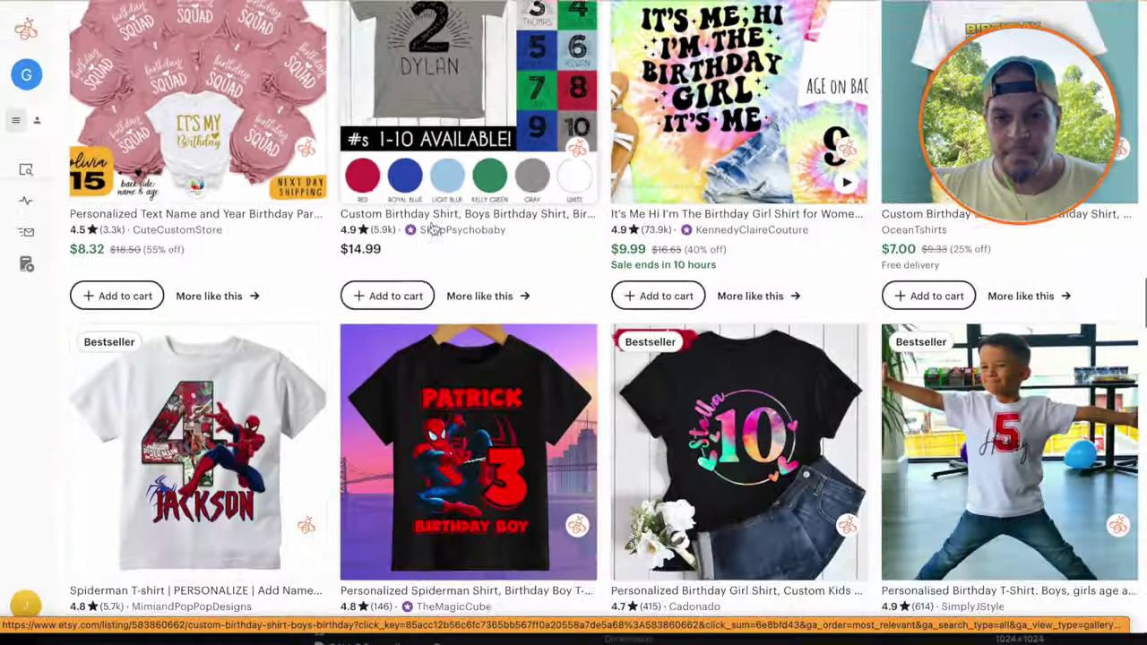
scroll(721, 475, down, 1)
scroll(554, 209, down, 10)
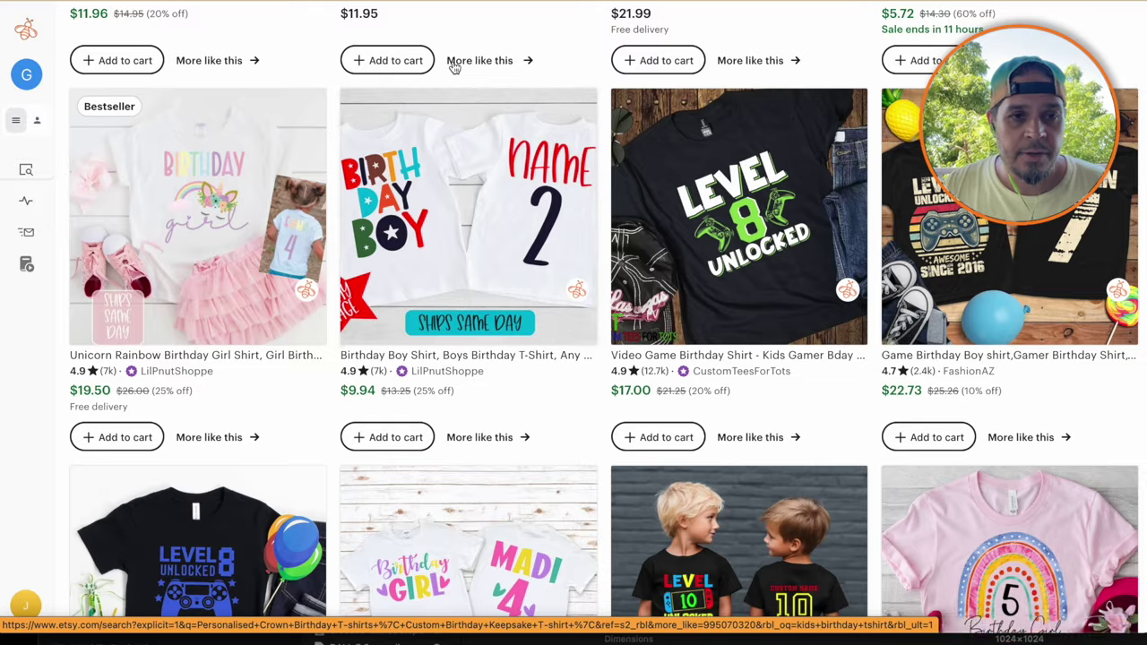
scroll(451, 63, down, 15)
scroll(341, 166, down, 5)
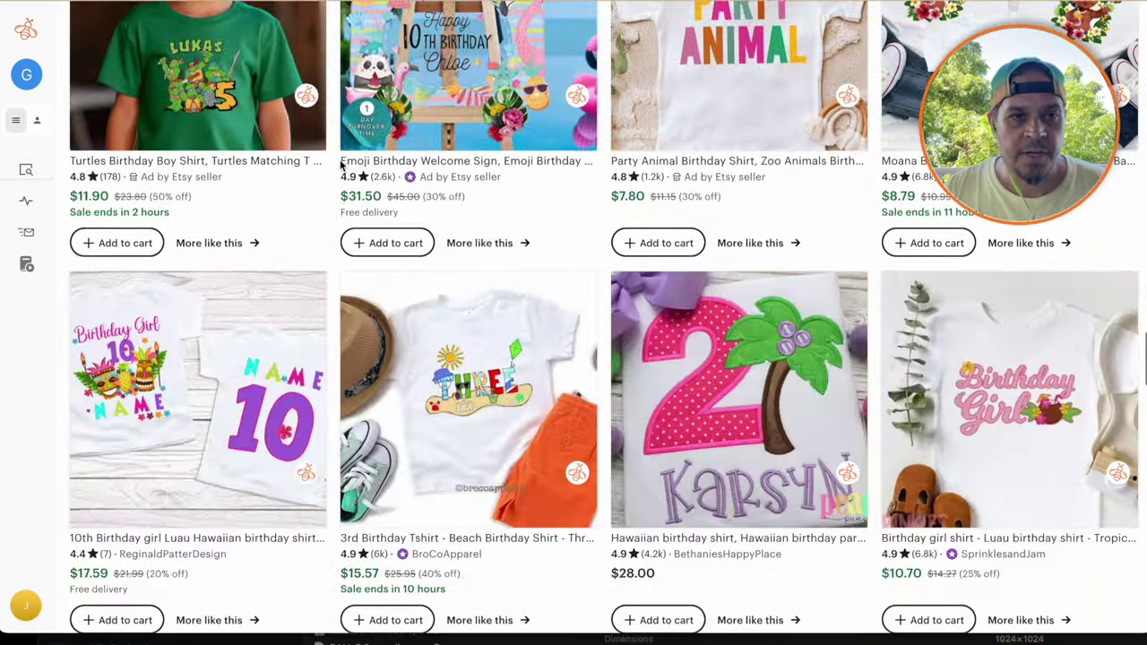
scroll(341, 167, down, 14)
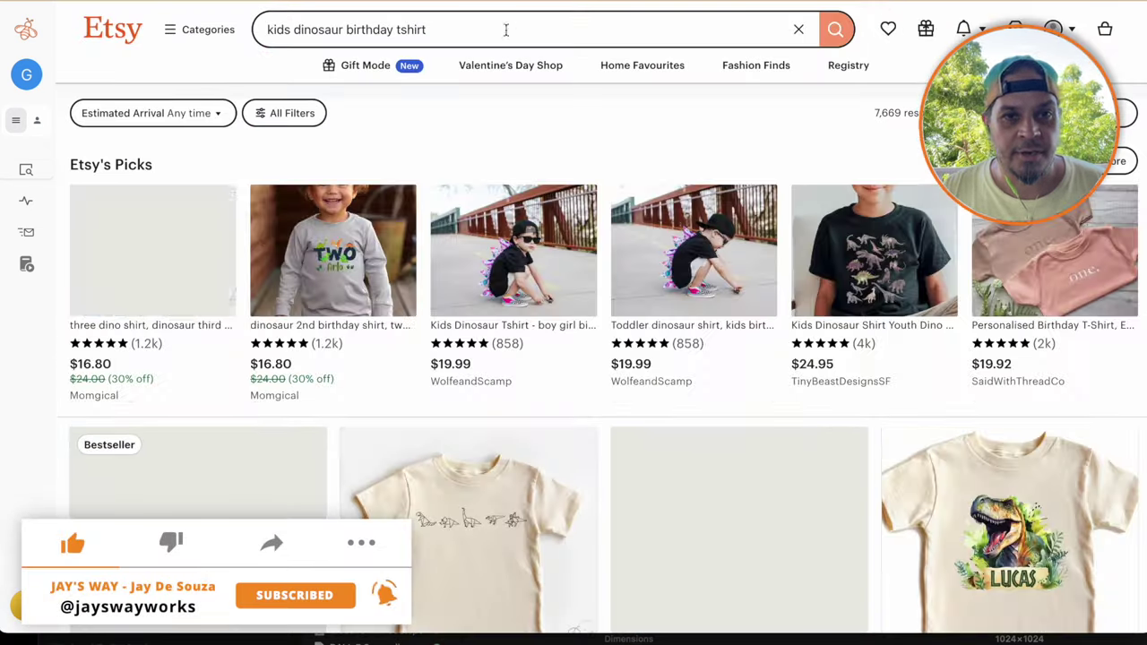
Examine the designs, prices and review counts of the kids' dinosaur birthday T-shirt listings
scroll(490, 109, down, 3)
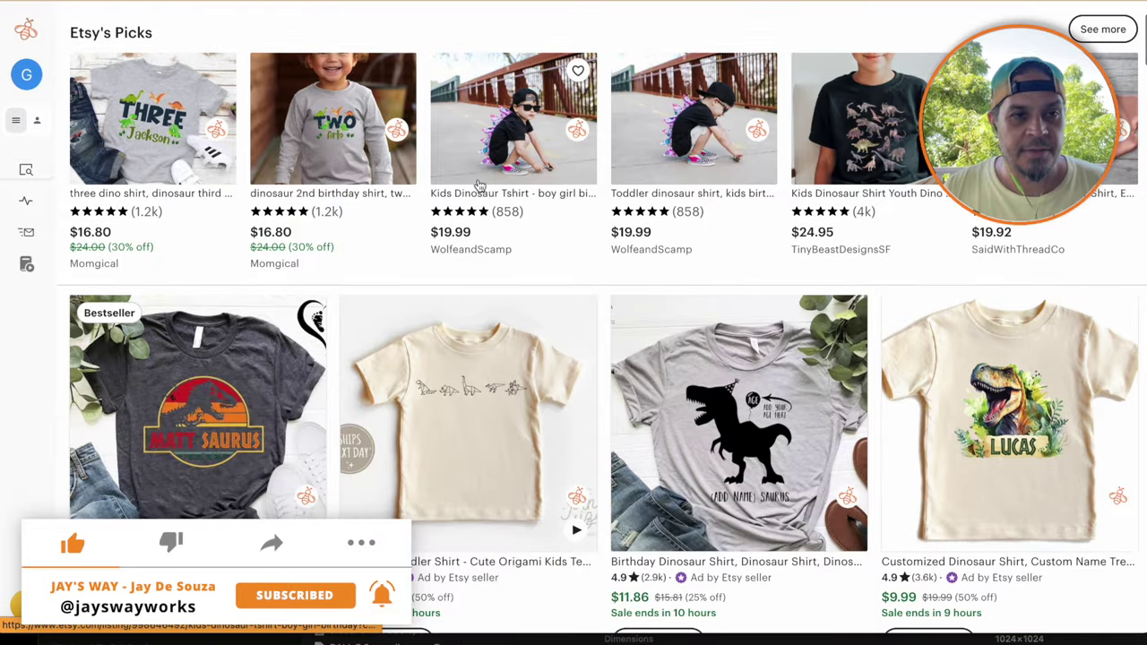
scroll(565, 277, down, 2)
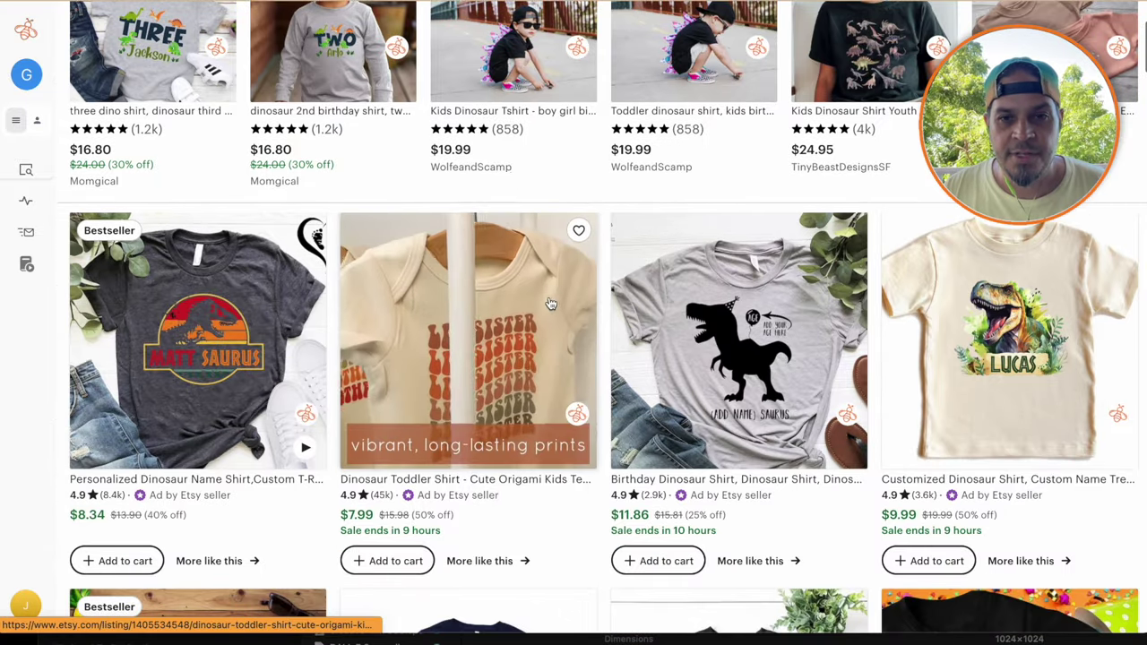
scroll(607, 273, up, 2)
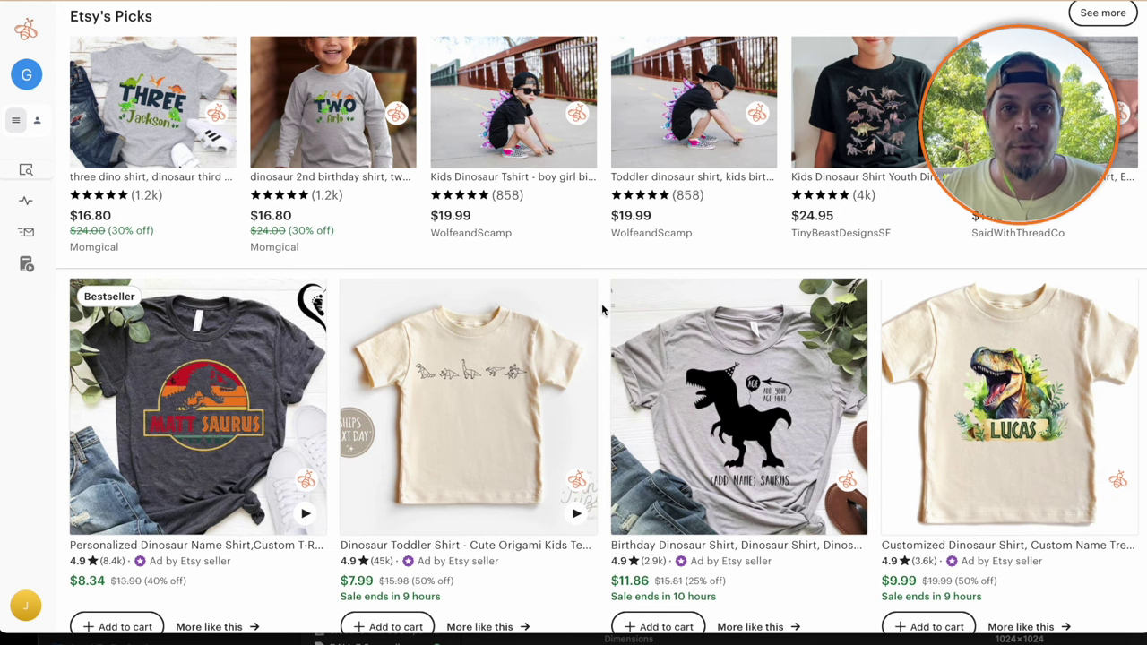
scroll(602, 309, down, 1)
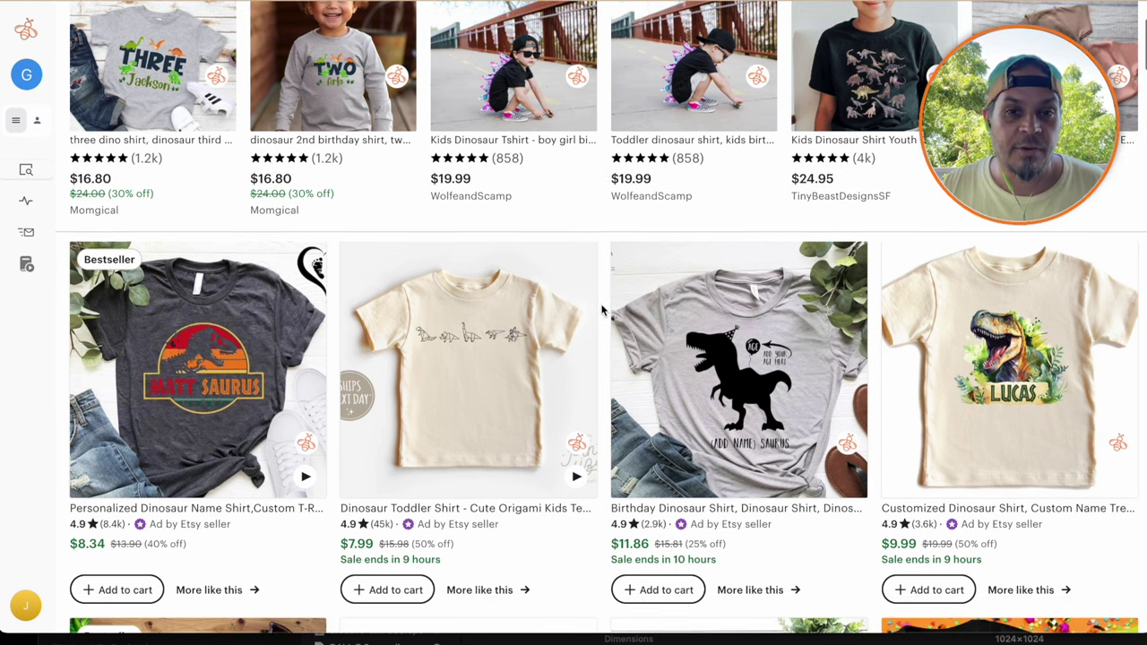
scroll(602, 309, down, 1)
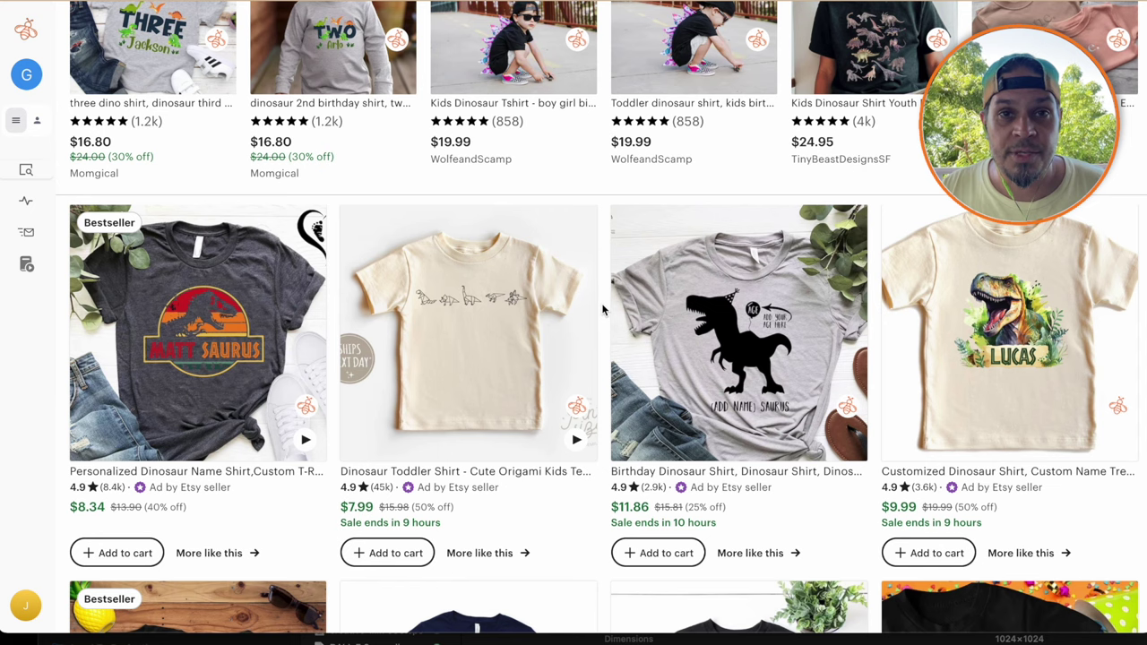
scroll(602, 309, down, 1)
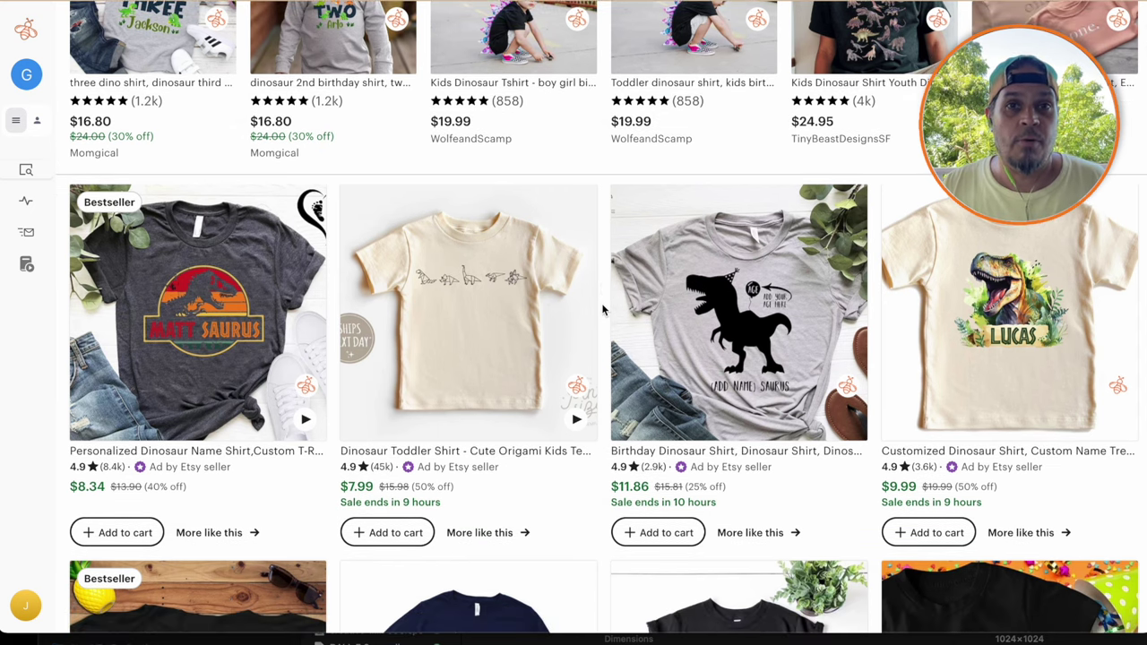
scroll(603, 309, down, 3)
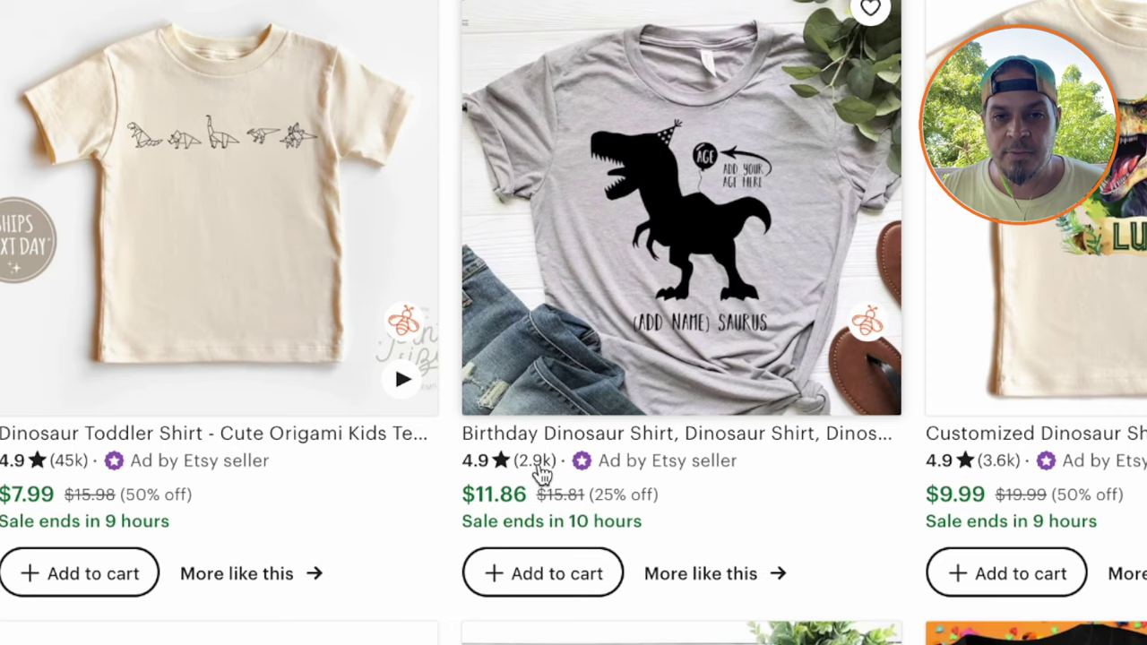
scroll(560, 461, down, 2)
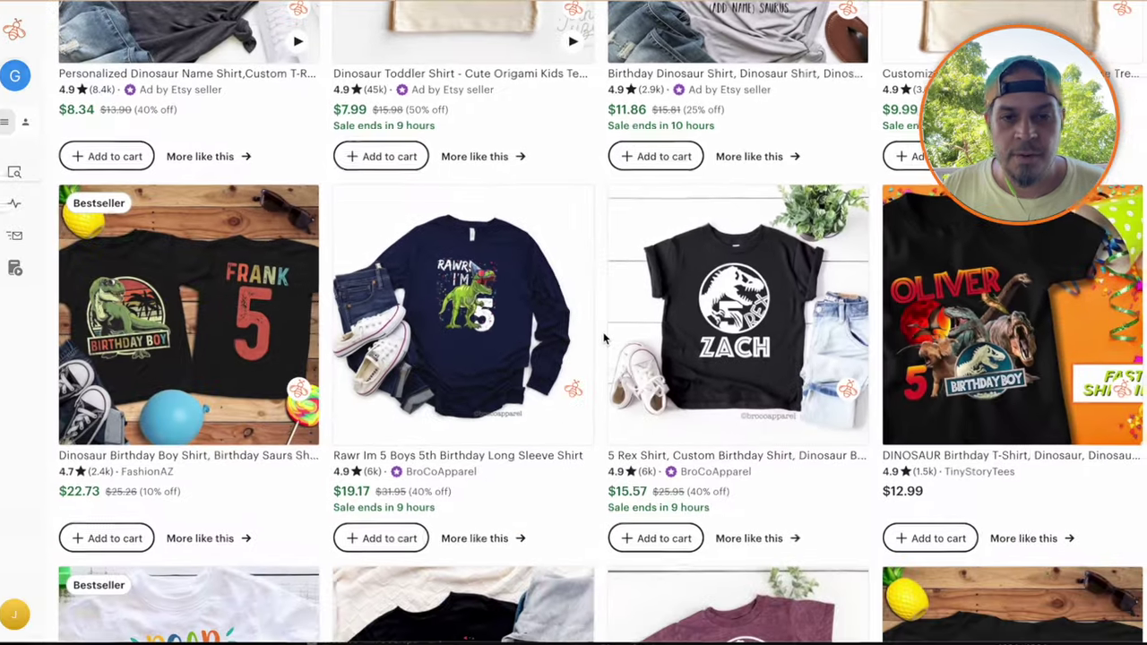
scroll(578, 428, down, 4)
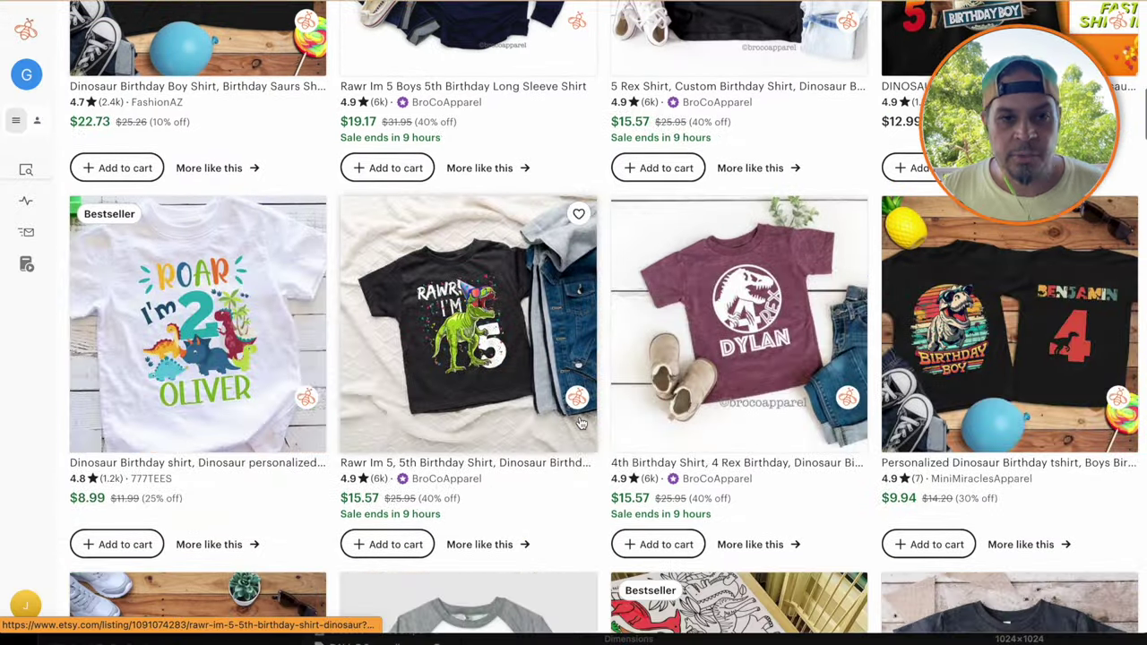
scroll(582, 430, down, 1)
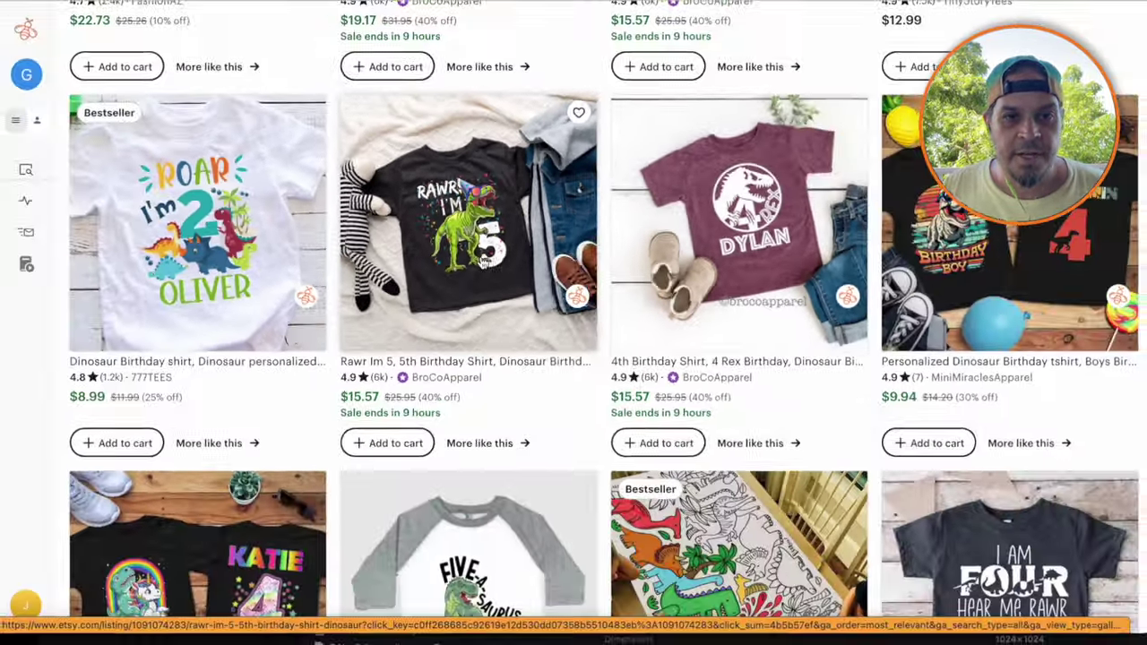
scroll(483, 260, down, 2)
scroll(448, 224, up, 15)
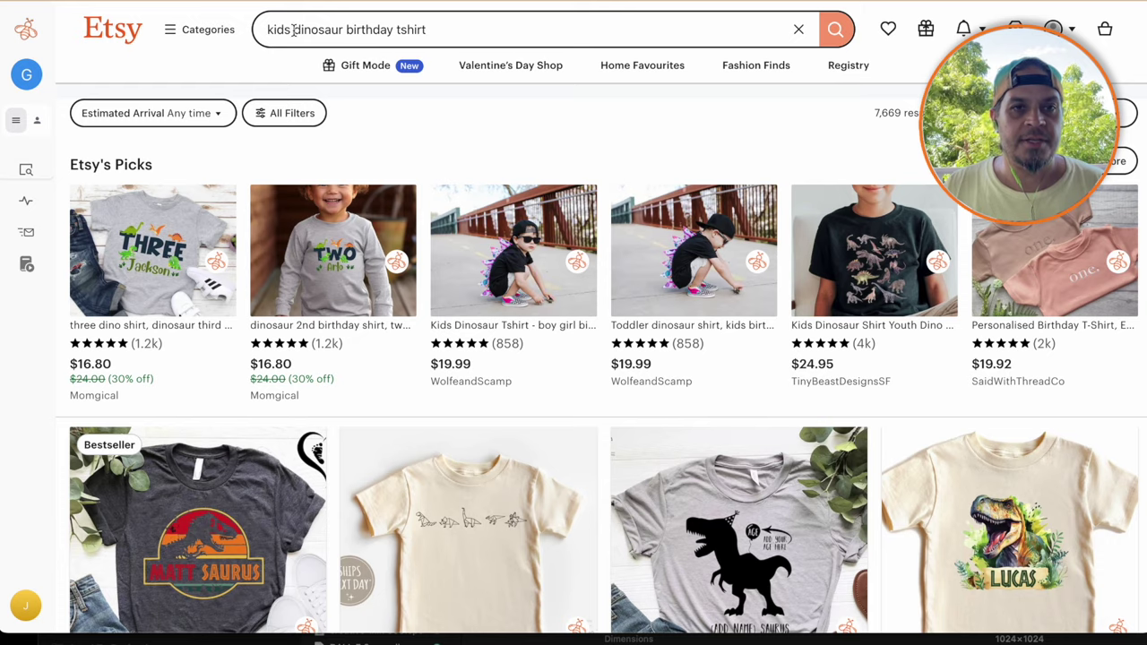
Narrow the search to "kids dinosaur 5th birthday tshirt" and look through the listings
double_click(313, 29)
double_click(372, 30)
key(Left)
text(5th)
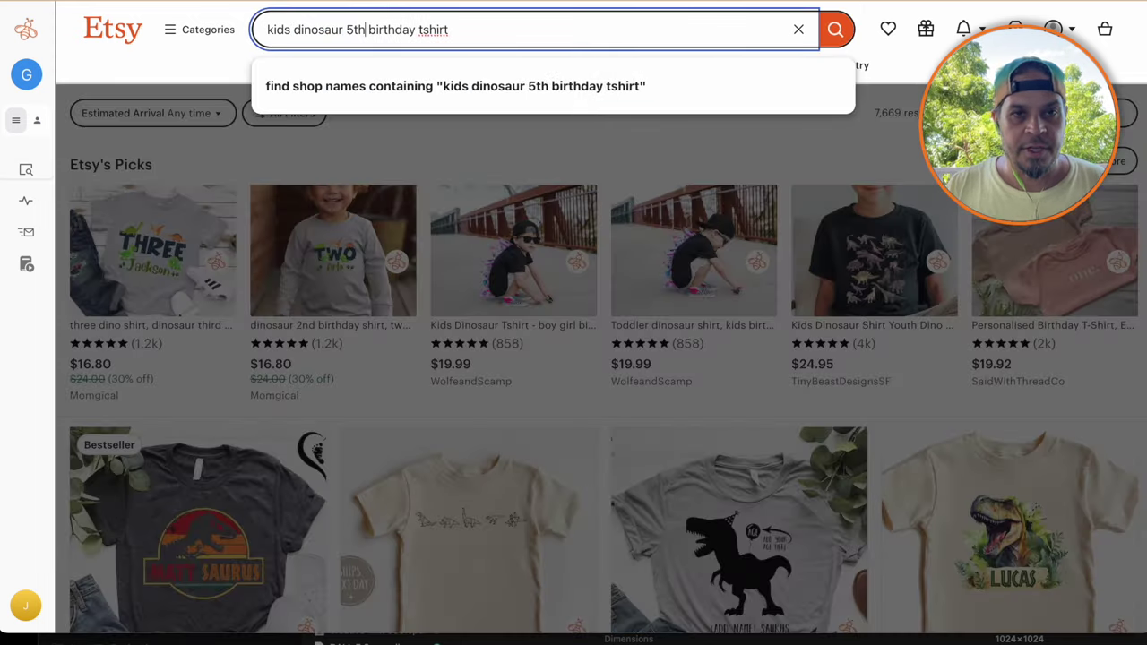
key(Return)
scroll(538, 341, down, 6)
scroll(537, 341, down, 10)
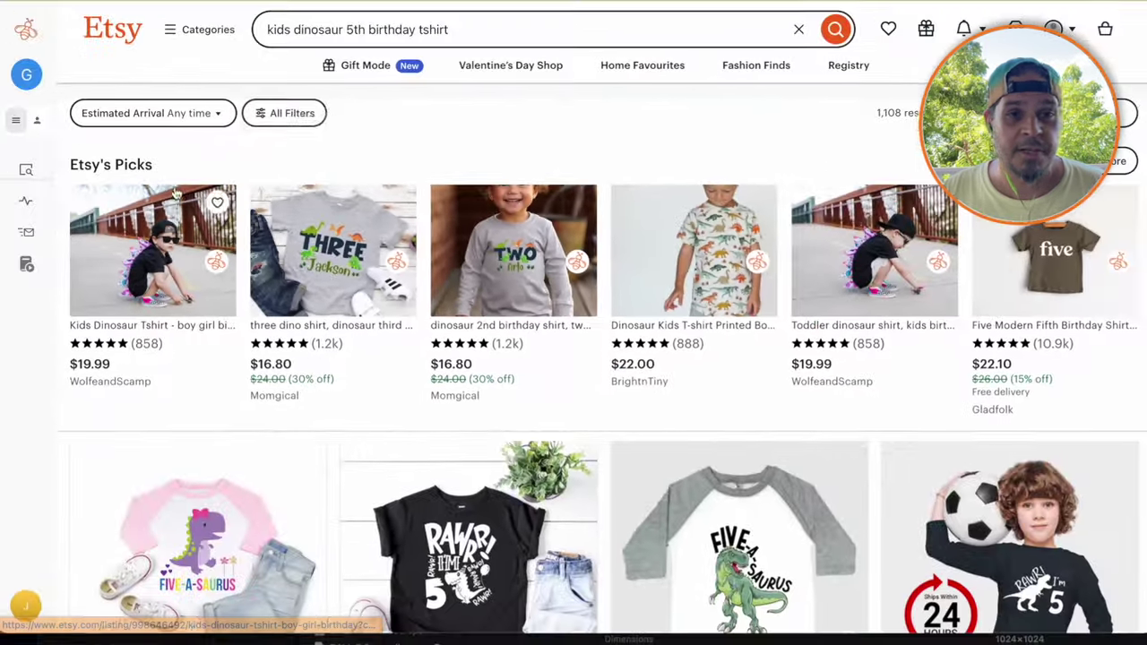
Open Product Analytics for the 5th birthday dinosaur search and sort the listings by monthly revenue, highest first
mouse_move(36, 120)
click(51, 192)
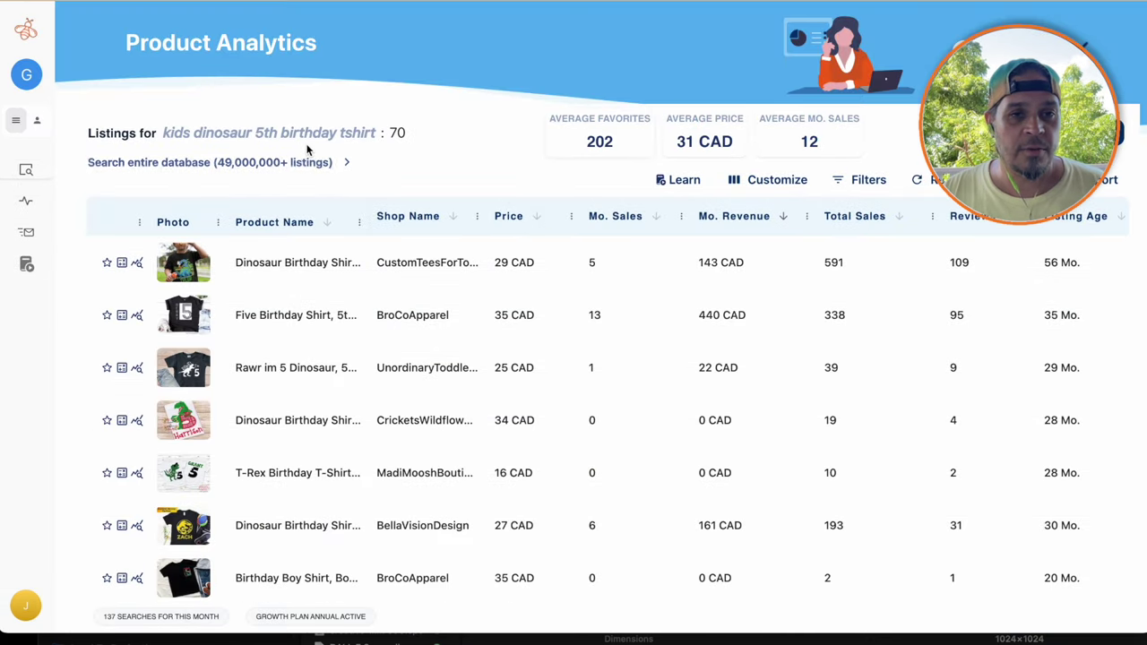
click(782, 219)
click(782, 219)
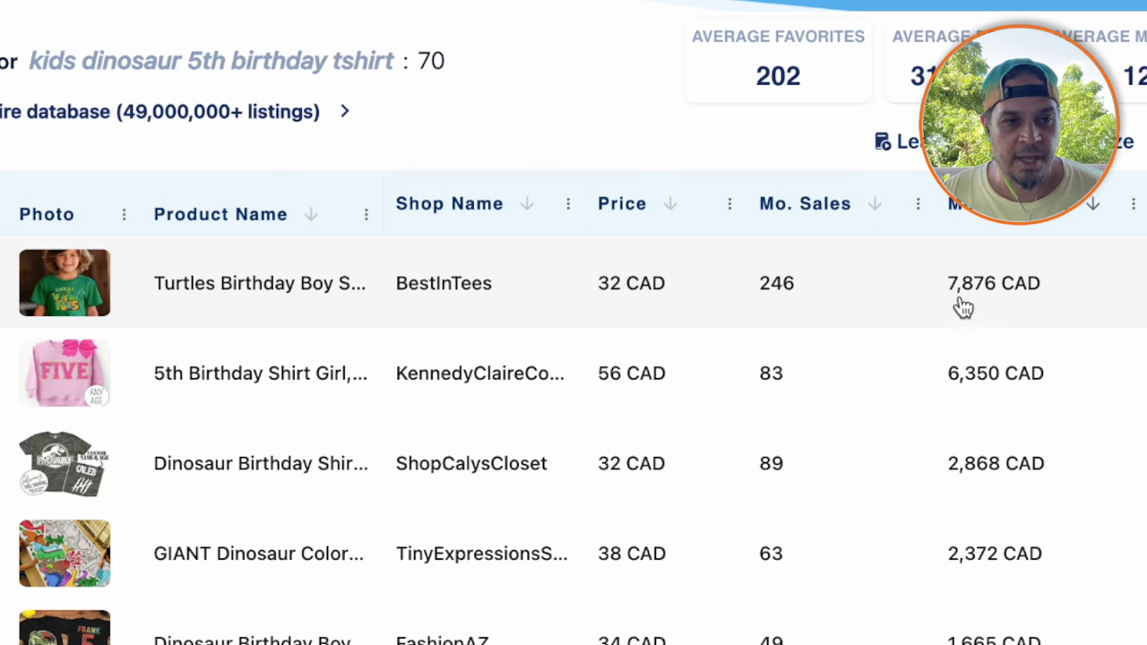
Compare the designs, monthly sales and monthly revenue of the top-earning listings
scroll(968, 309, down, 1)
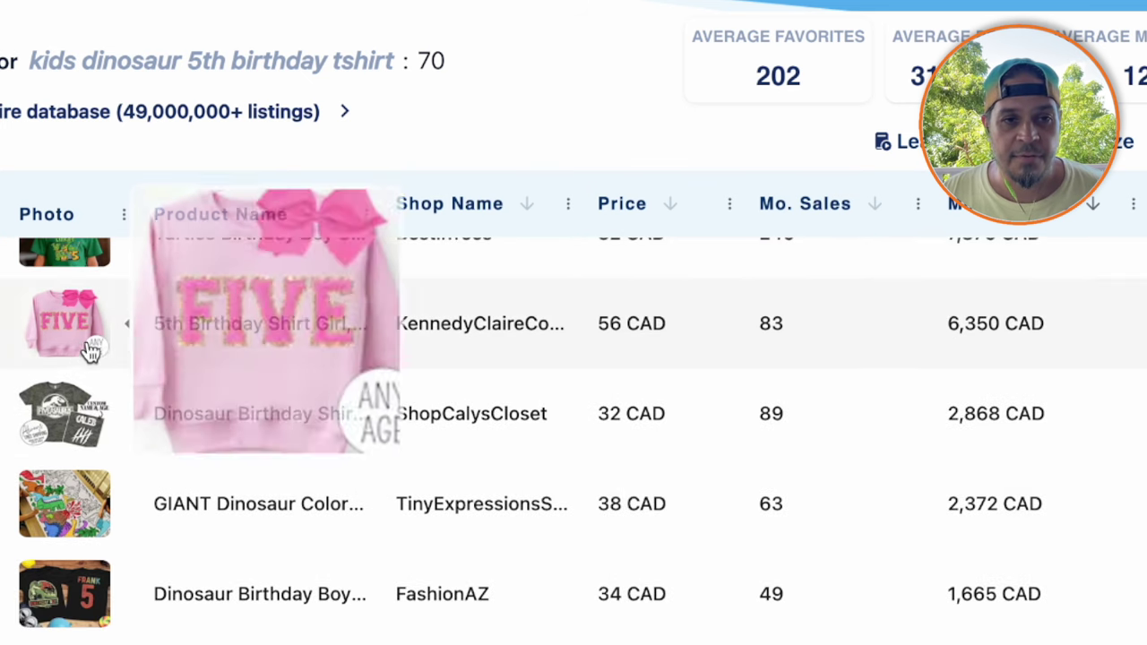
mouse_move(67, 347)
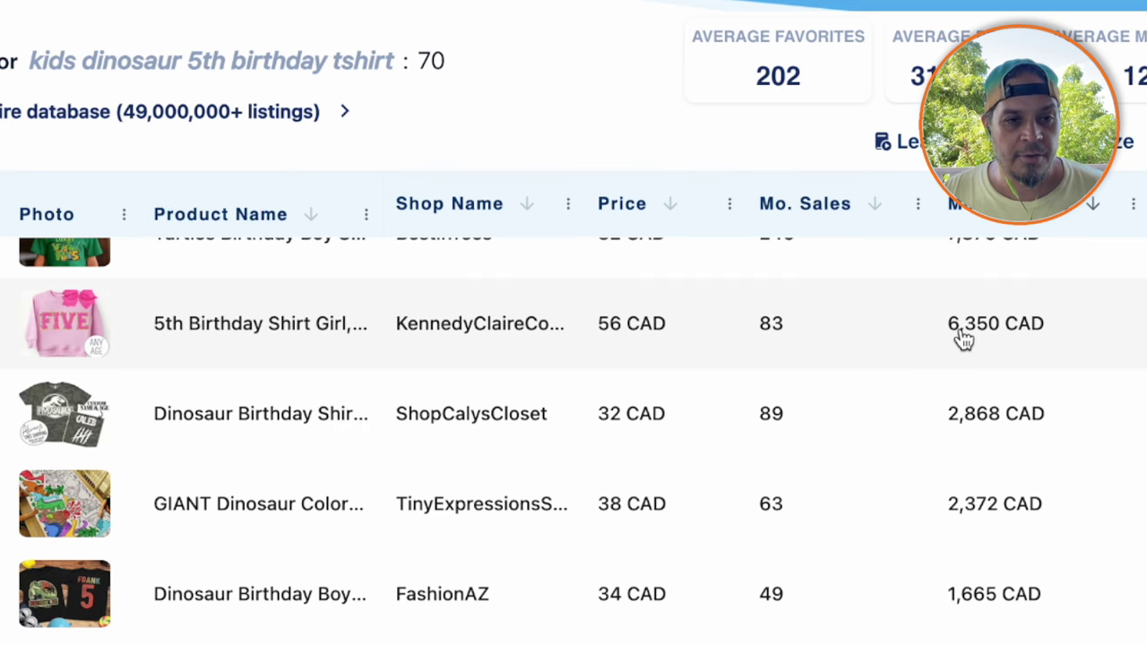
scroll(917, 346, down, 3)
mouse_move(52, 381)
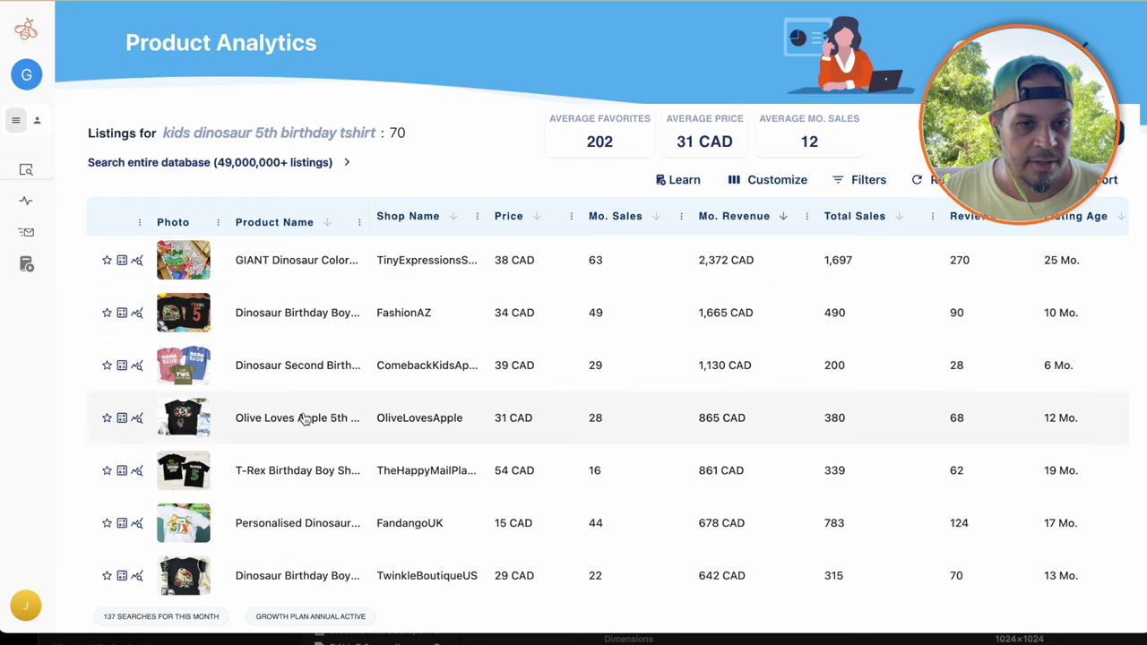
scroll(99, 405, down, 1)
scroll(403, 340, up, 2)
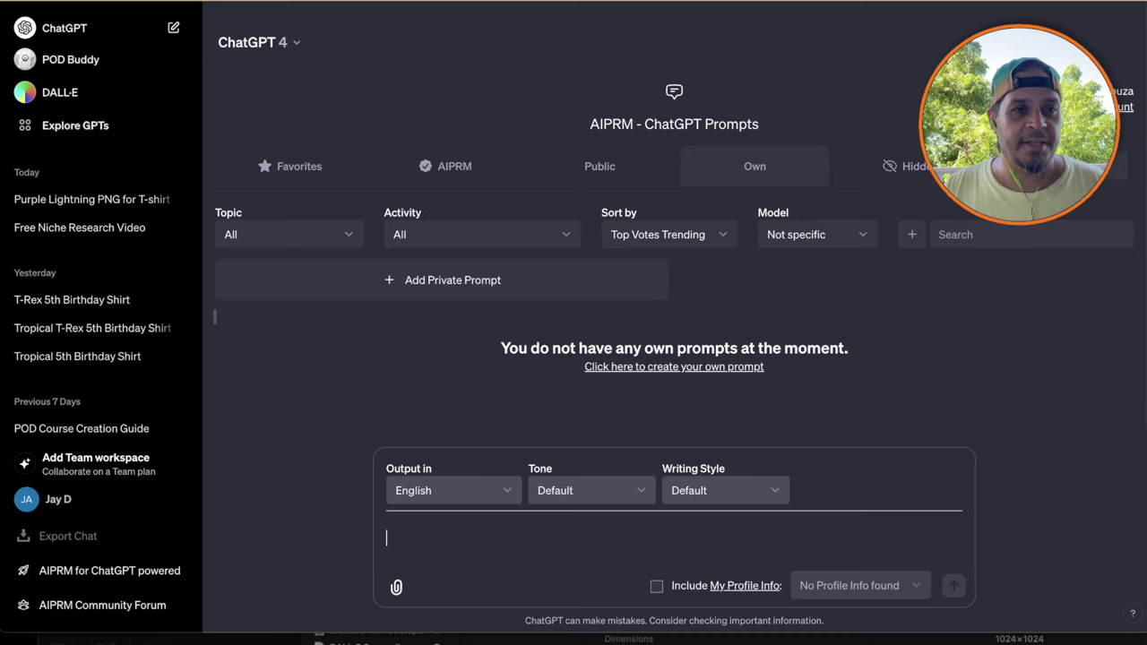
Open the POD Buddy GPT and send the prompt "t-rex 5th birthday shirt for boys"
click(64, 63)
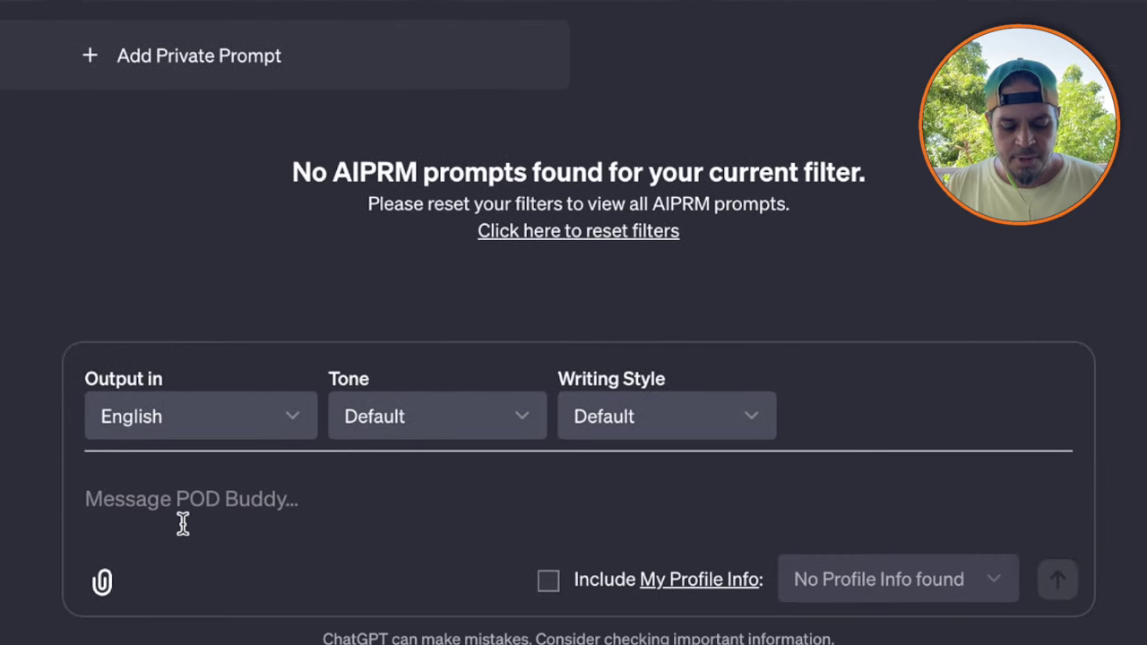
text(t-rex 5th birthd)
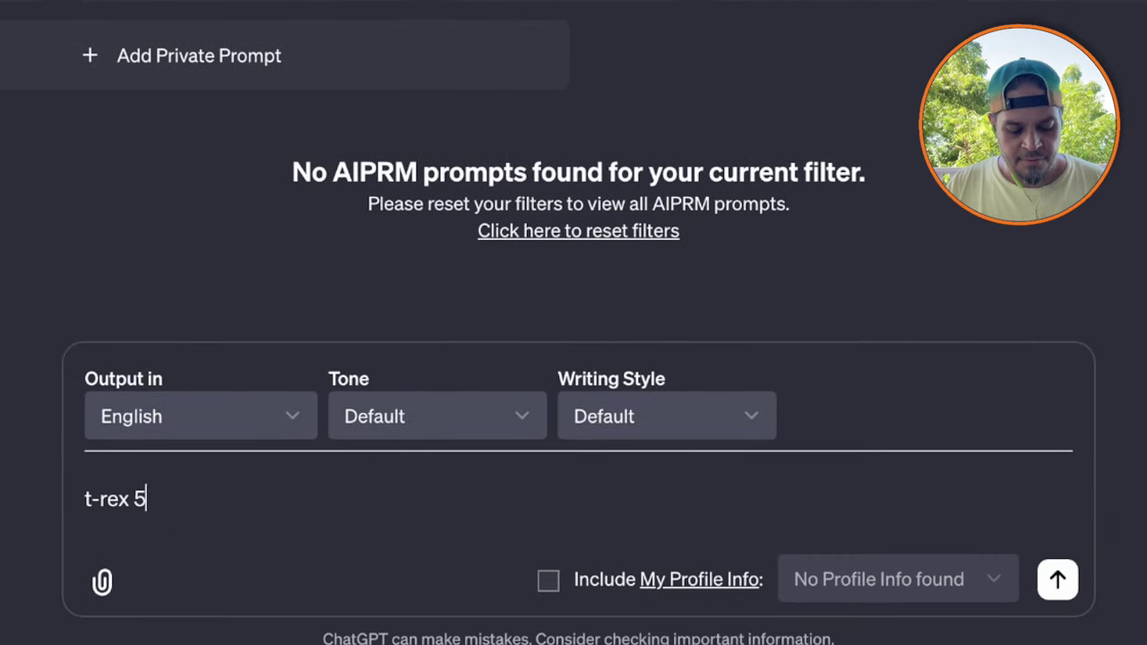
text(ay shirt for boys)
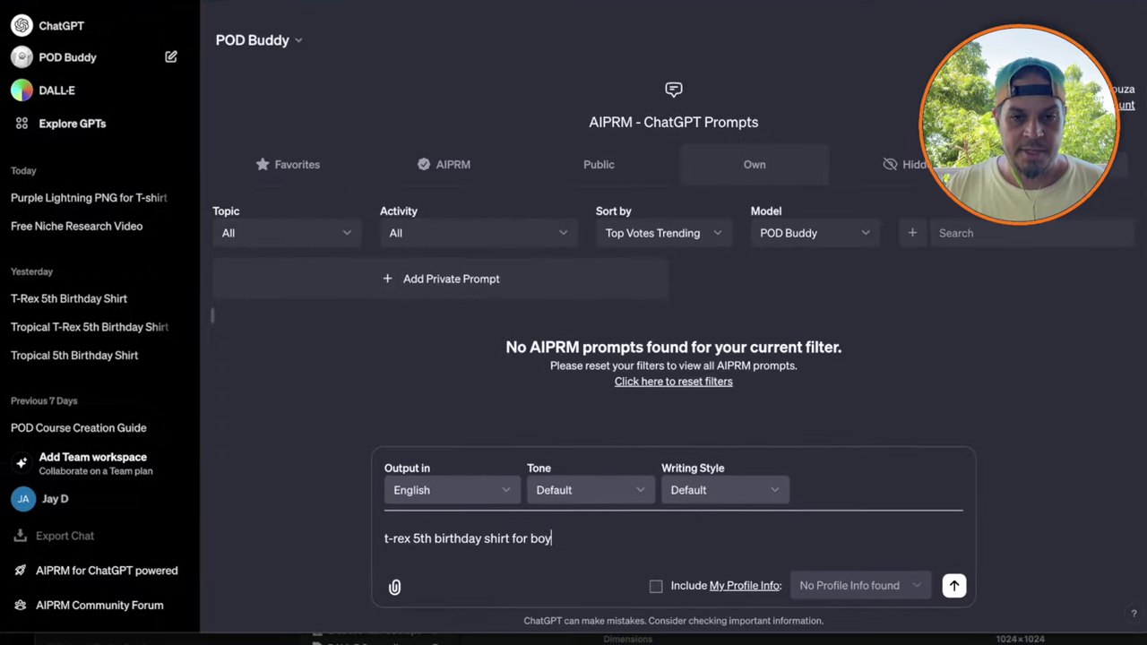
key(Return)
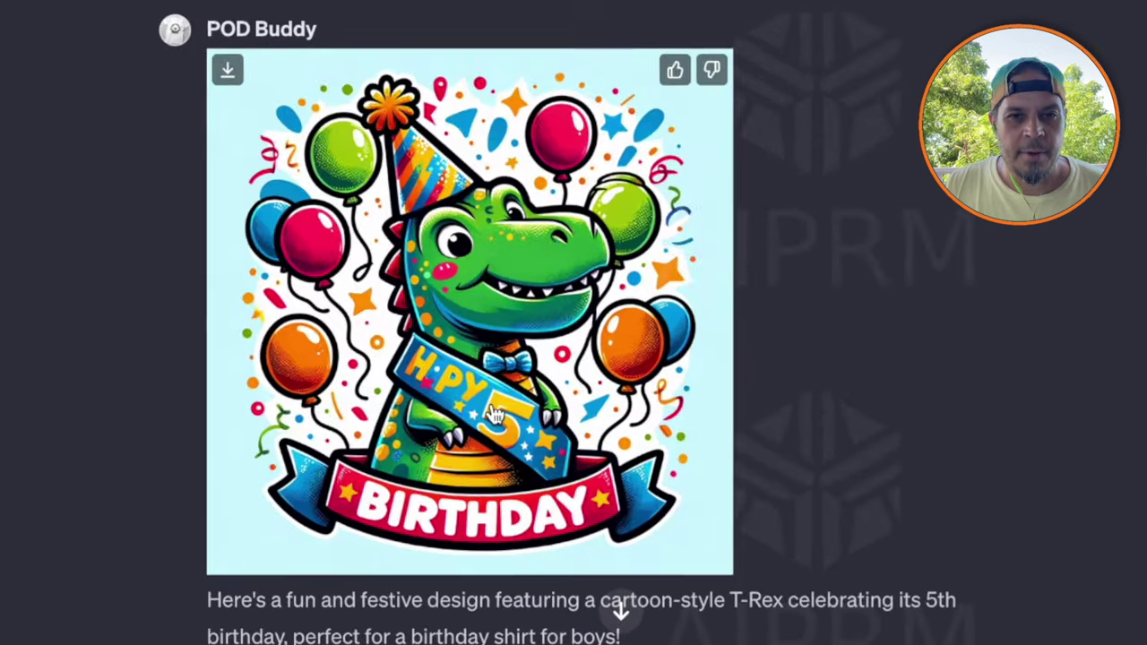
Review the generated T-Rex birthday design together with its title, keywords and description
scroll(627, 528, down, 6)
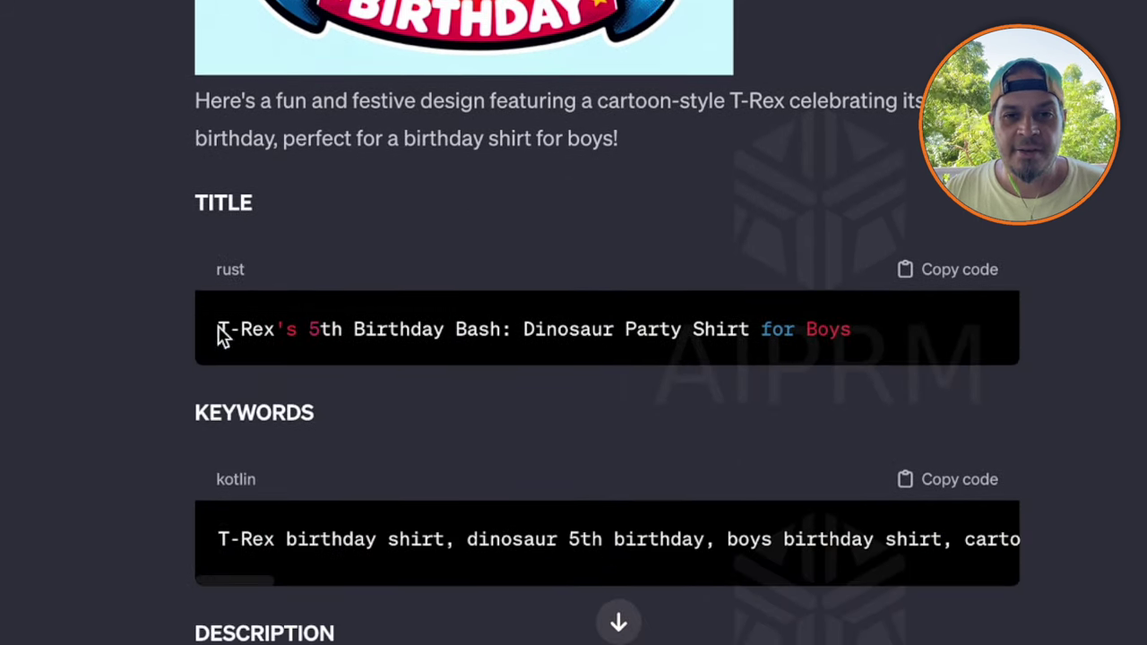
scroll(584, 365, down, 1)
scroll(447, 496, down, 1)
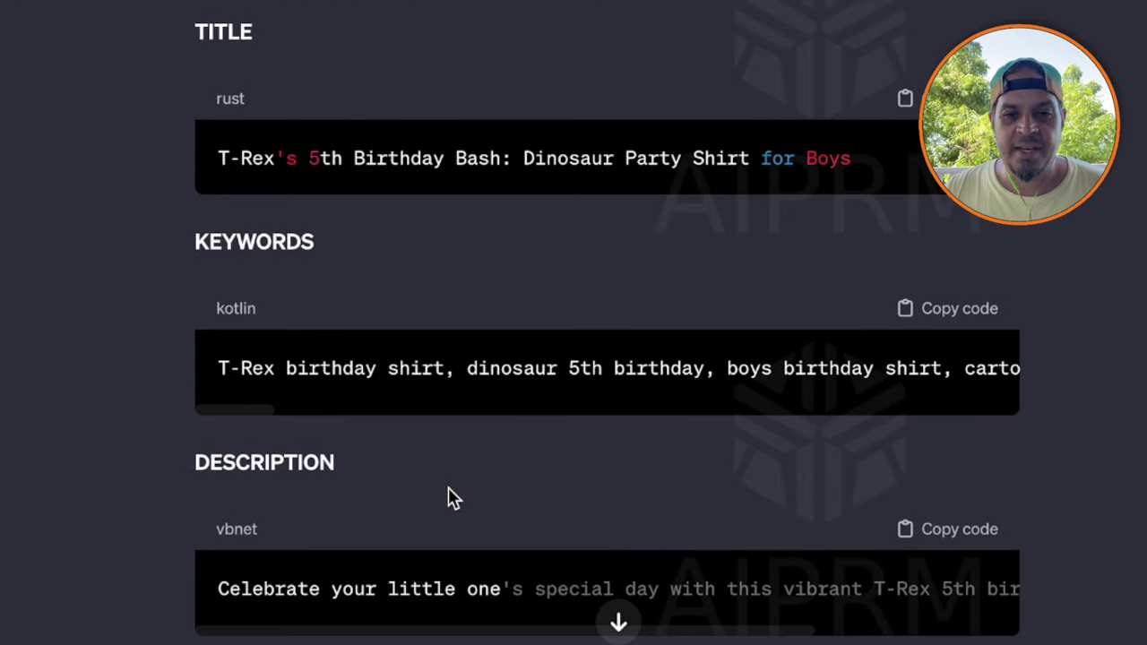
scroll(573, 486, down, 1)
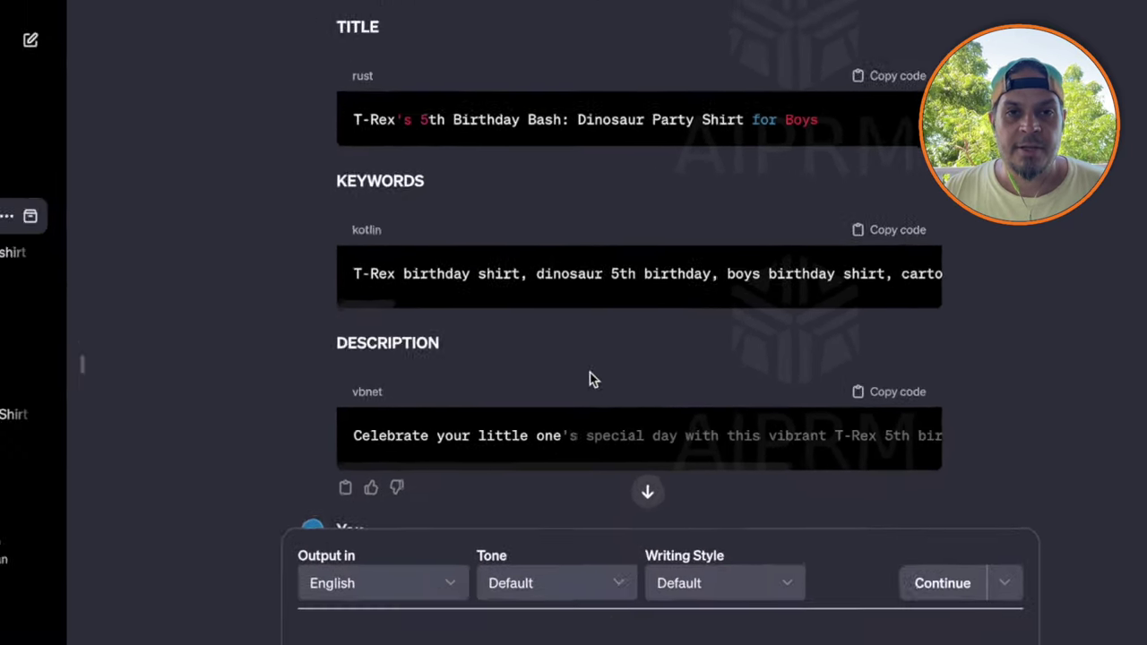
scroll(591, 376, up, 5)
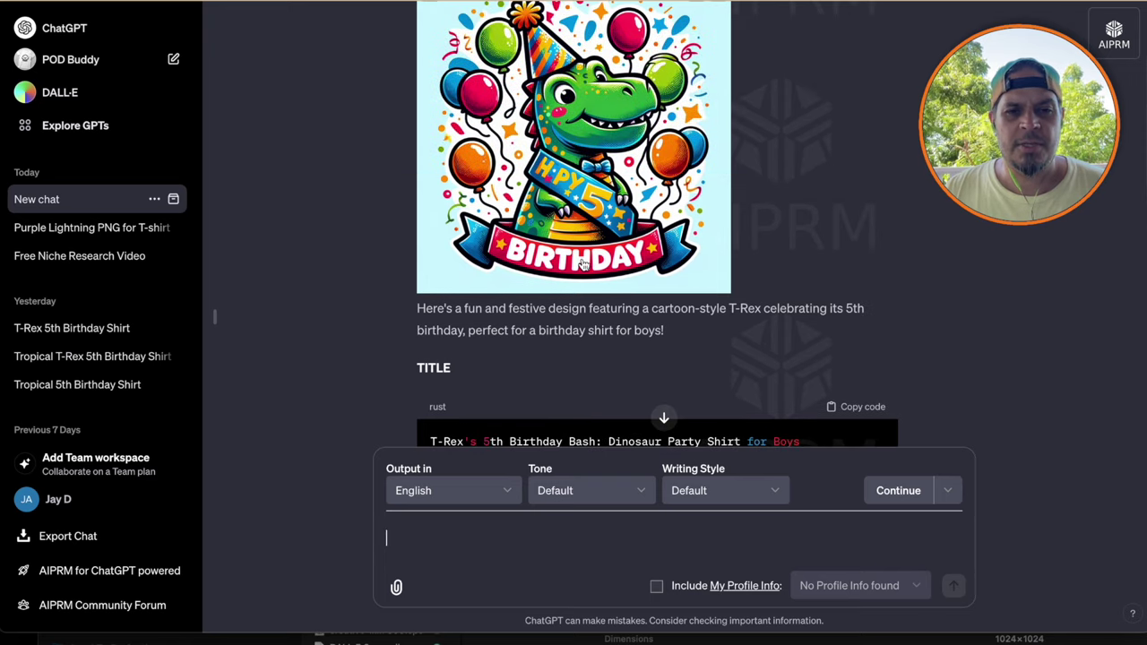
Check the earlier T-Rex 5th Birthday Shirt chat for its cartoon T-Rex designs with birthday cakes
scroll(583, 265, down, 2)
scroll(580, 266, down, 2)
scroll(580, 259, up, 5)
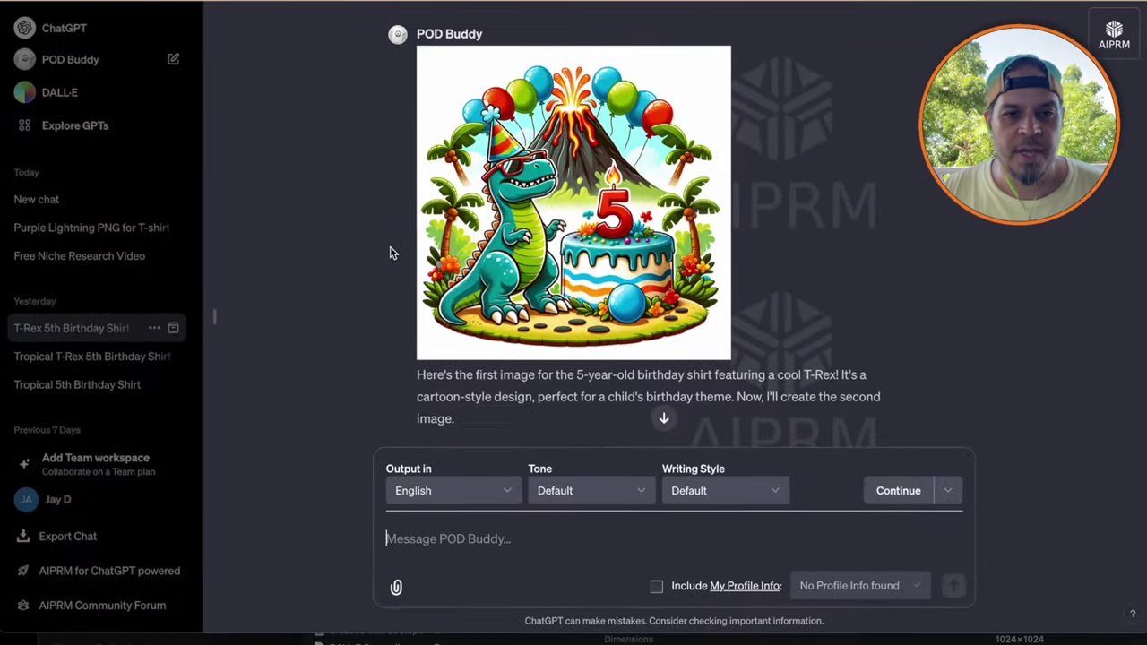
scroll(224, 427, down, 1)
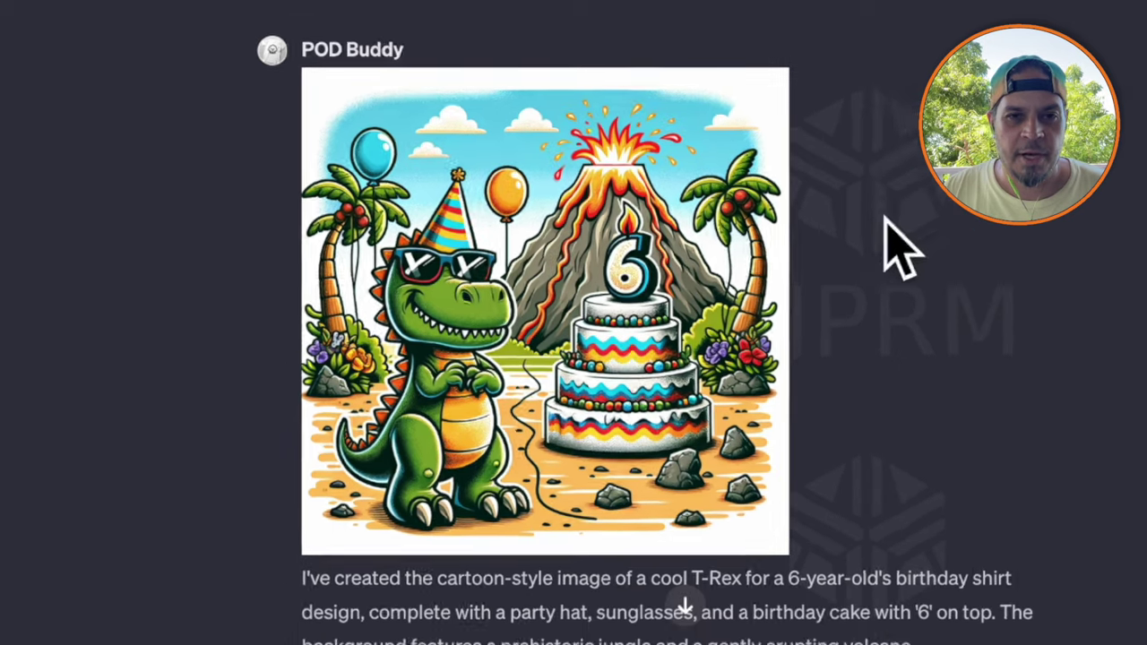
Enlarge the T-Rex birthday image with the "6" cake and examine the prompt used to generate it
scroll(700, 395, up, 1)
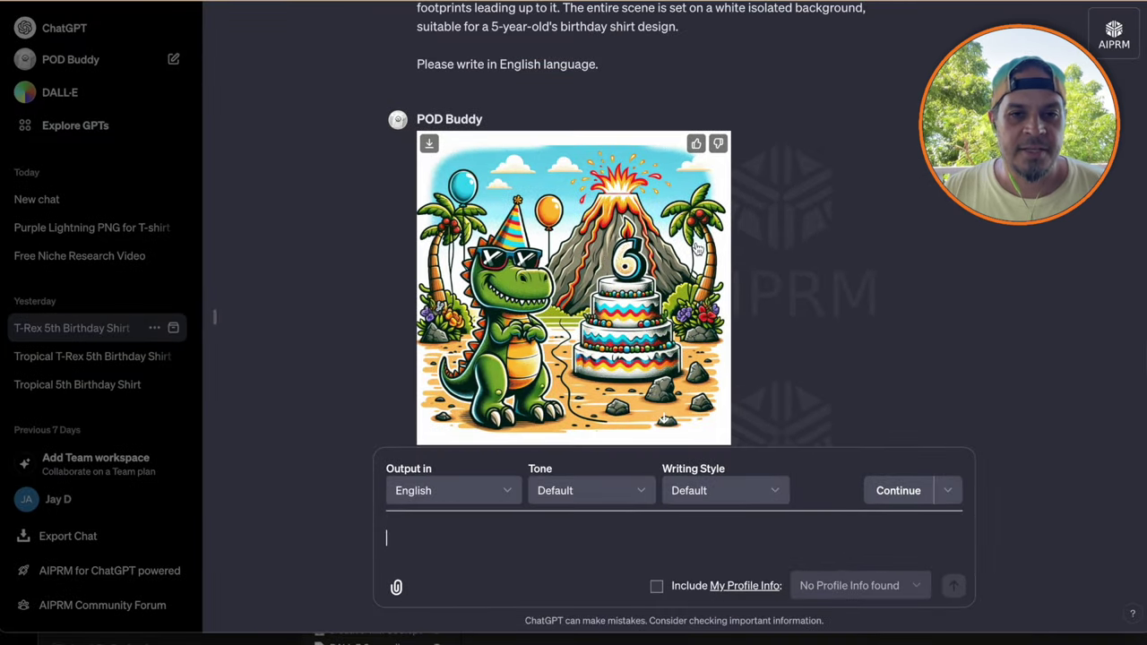
click(609, 293)
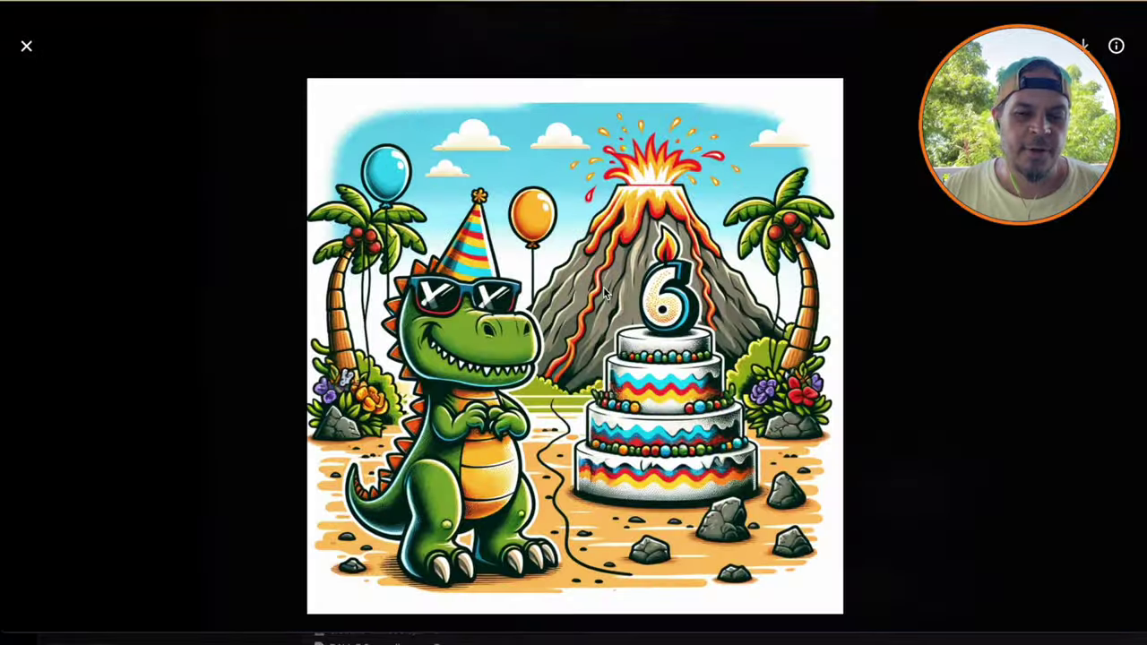
click(1116, 46)
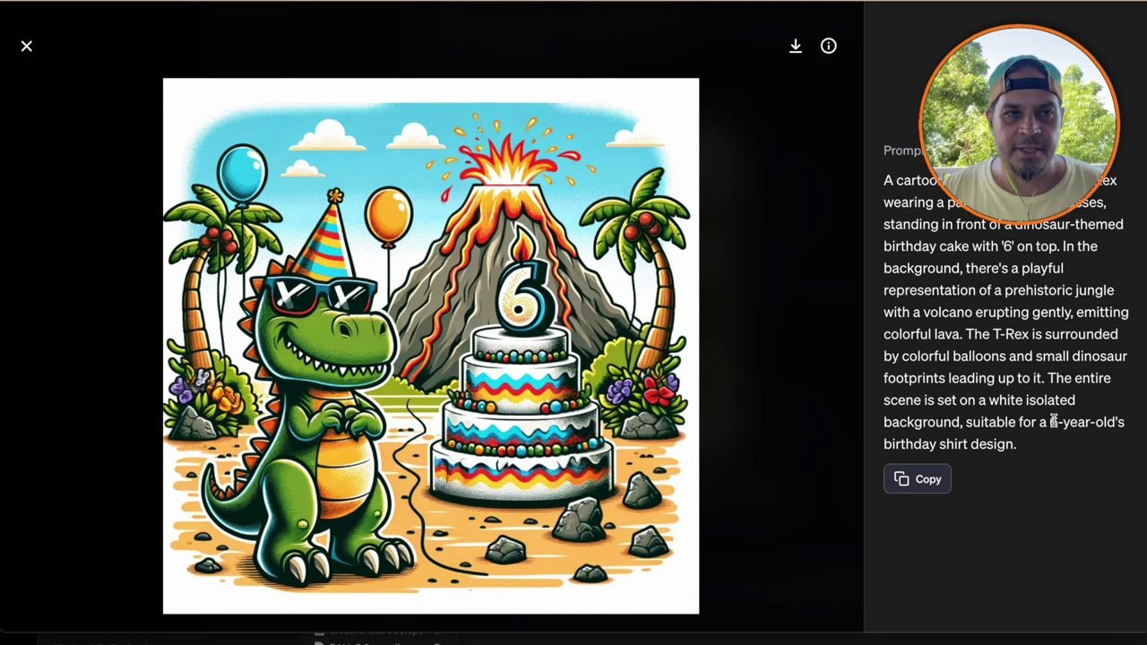
click(24, 46)
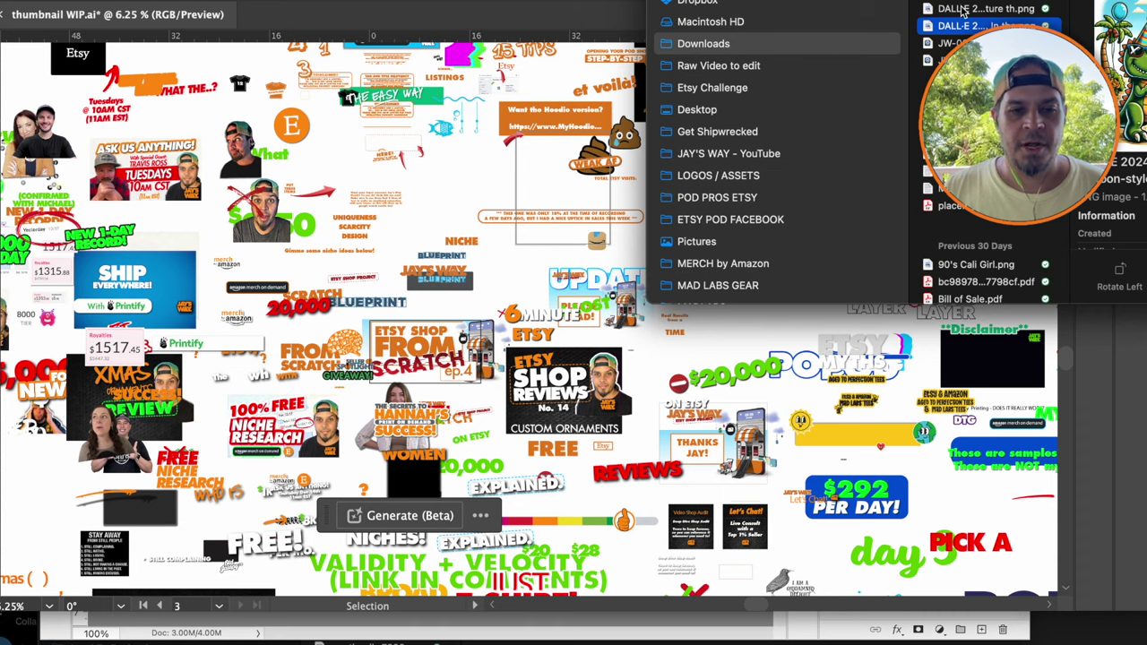
Open the downloaded T-Rex birthday PNG in Photoshop
mouse_move(968, 29)
mouse_down()
mouse_move(819, 53)
mouse_move(224, 627)
mouse_move(273, 632)
mouse_up()
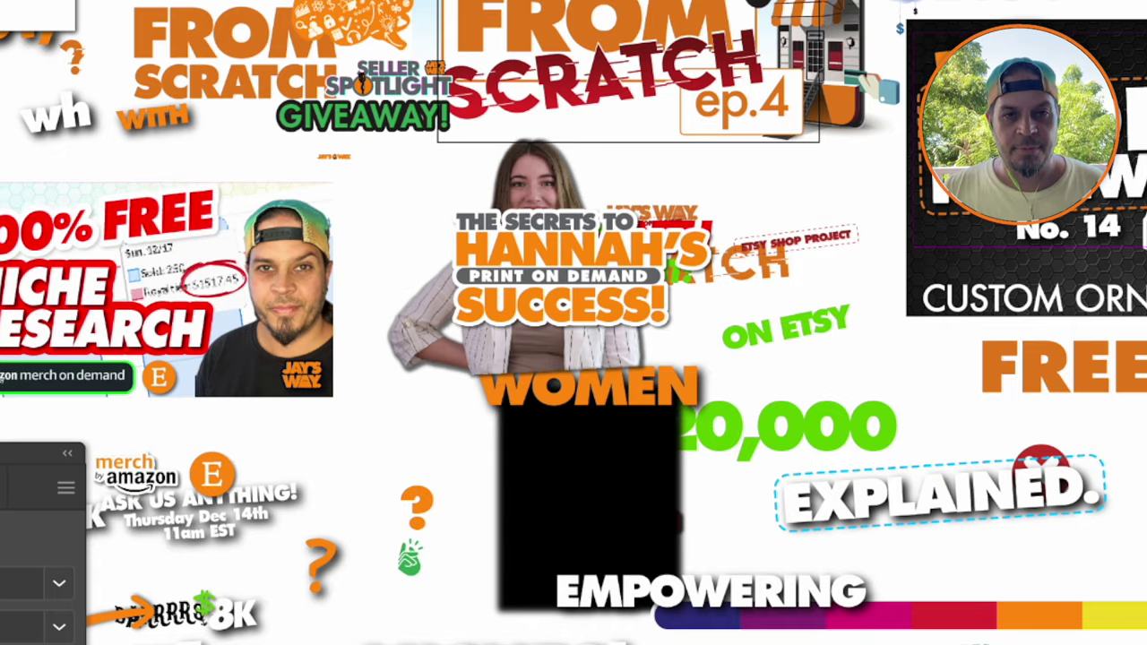
Look over the collected thumbnail artwork across the thumbnail WIP.ai canvas in Illustrator
drag(583, 288, 679, 269)
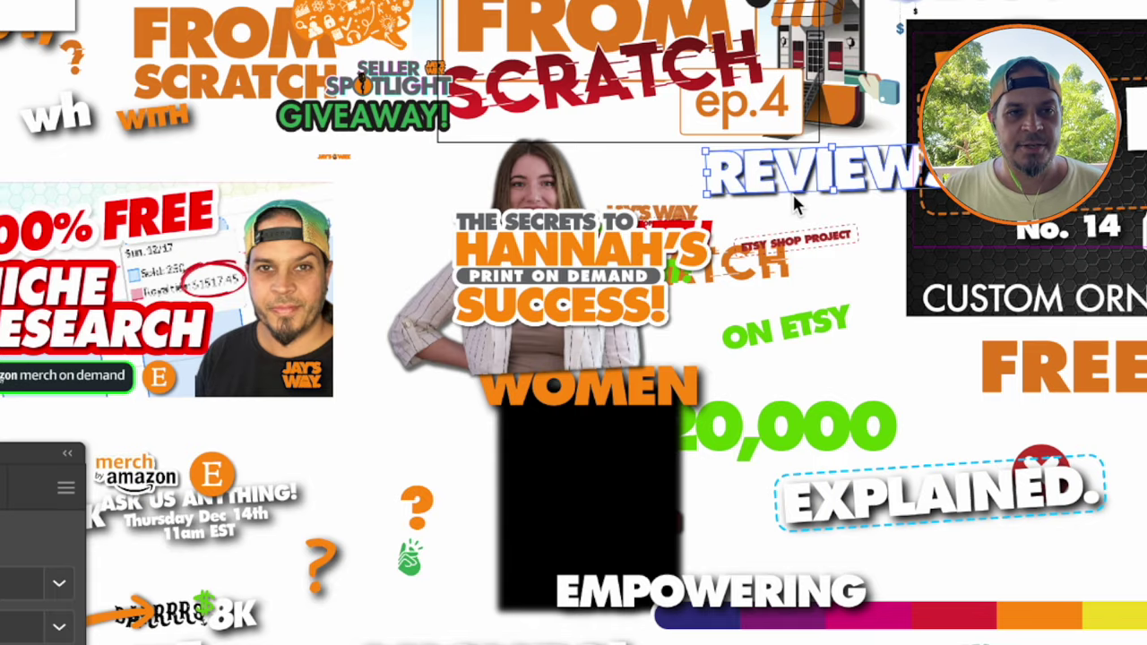
drag(134, 340, 819, 222)
drag(497, 73, 730, 584)
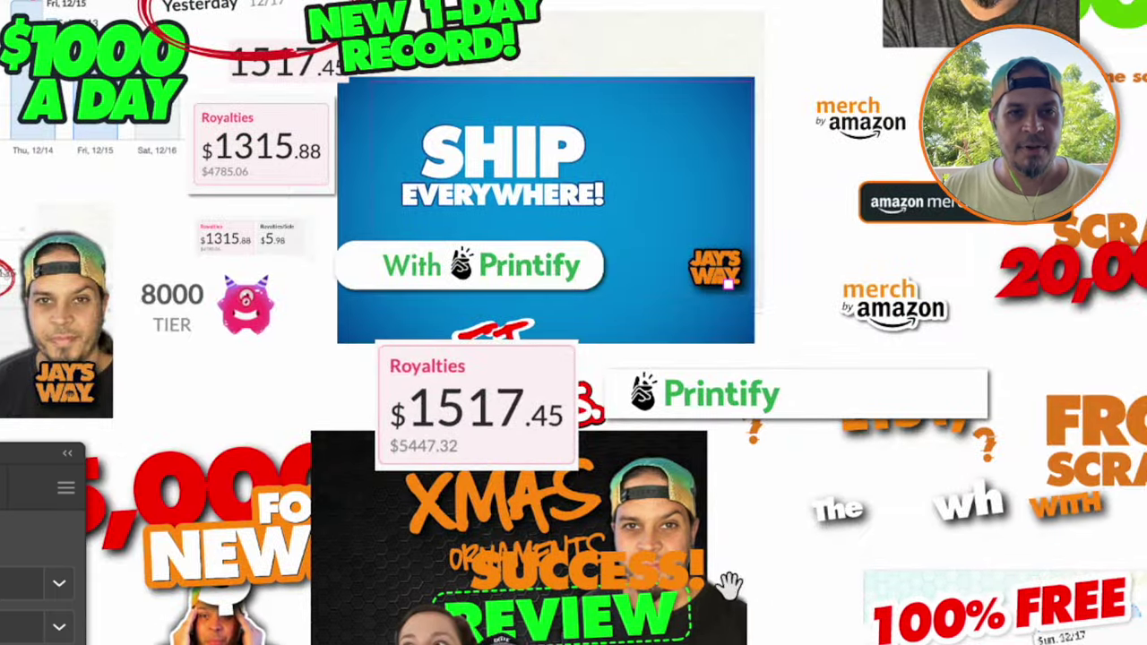
drag(502, 257, 648, 506)
drag(672, 264, 391, 199)
drag(1128, 391, 774, 363)
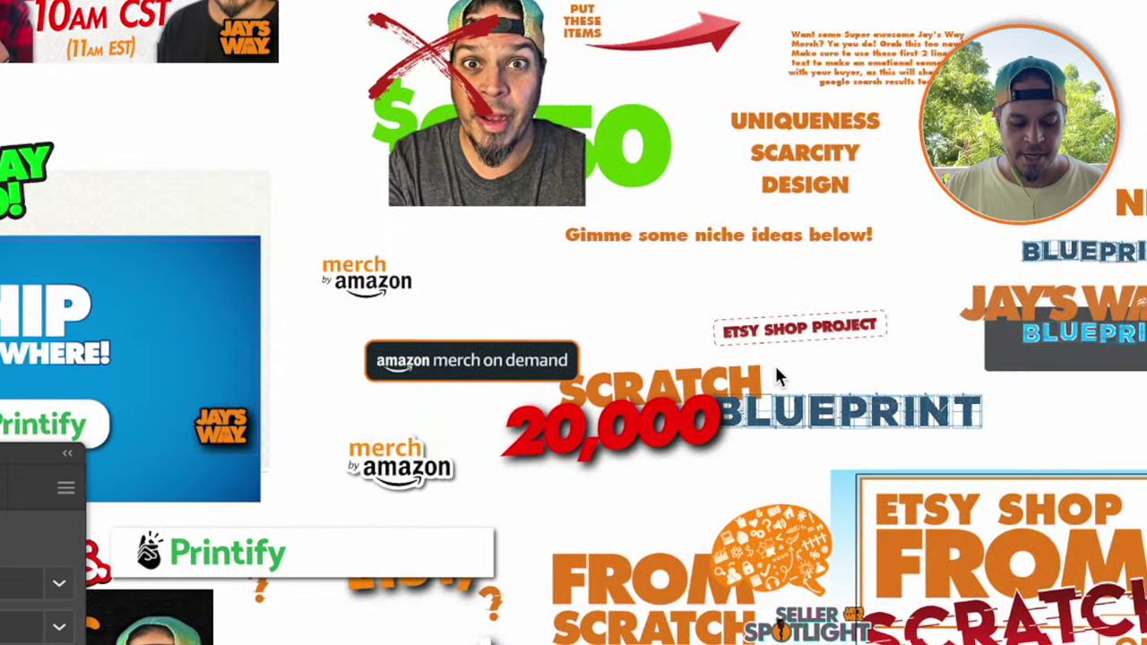
scroll(776, 369, down, 10)
scroll(775, 369, left, 10)
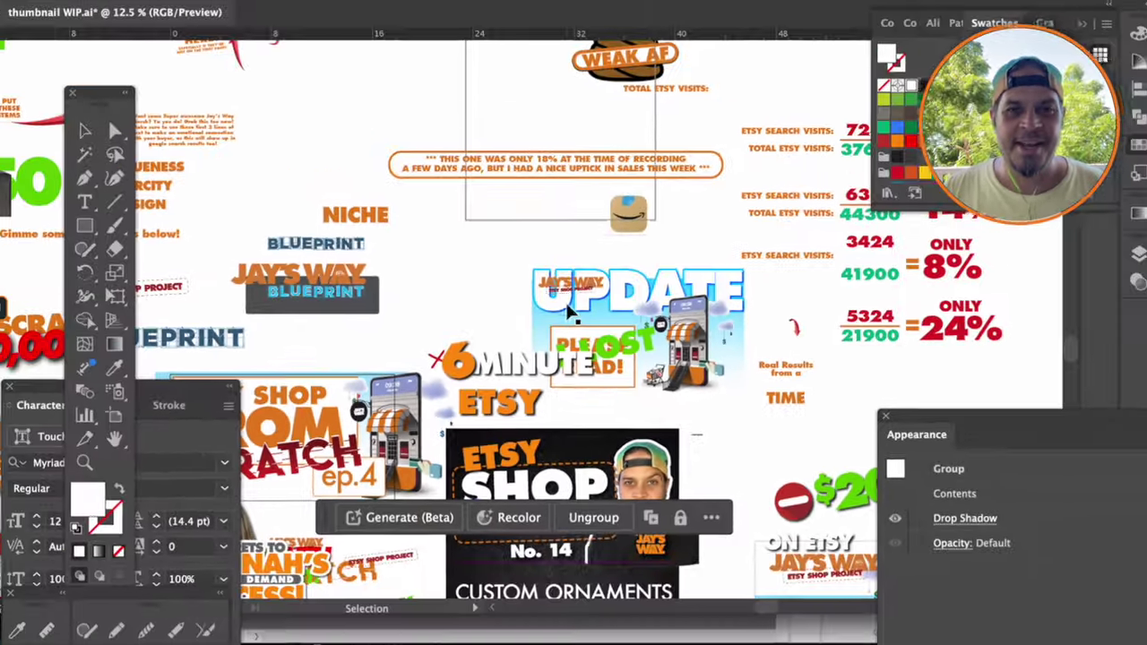
key(super+minus)
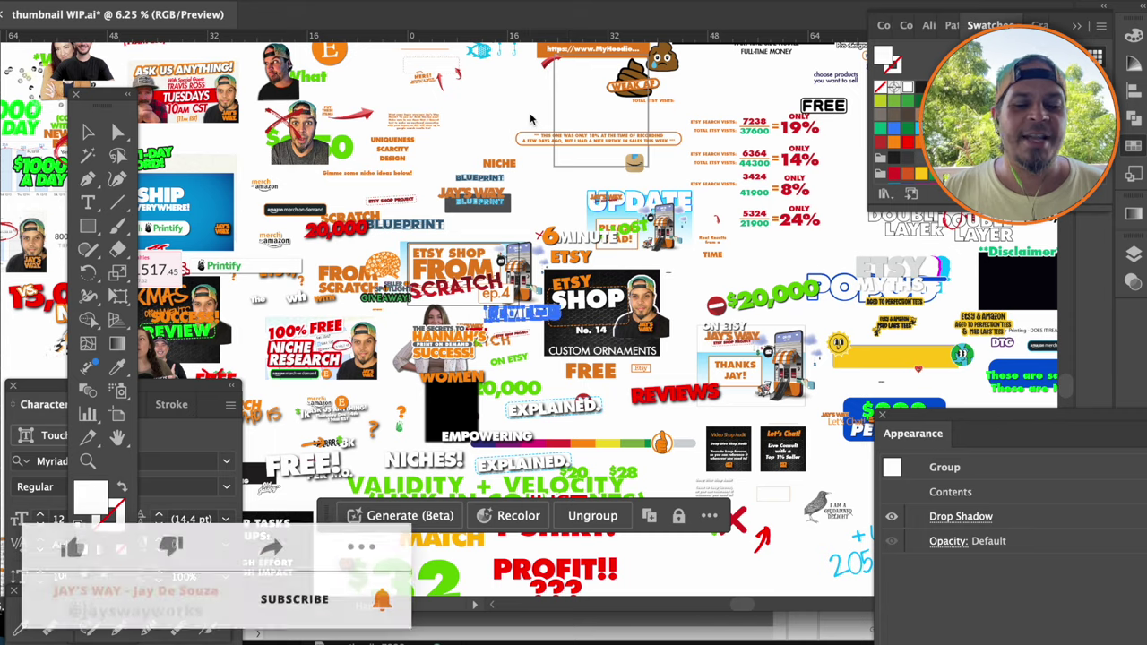
scroll(565, 170, up, 2)
scroll(649, 168, up, 3)
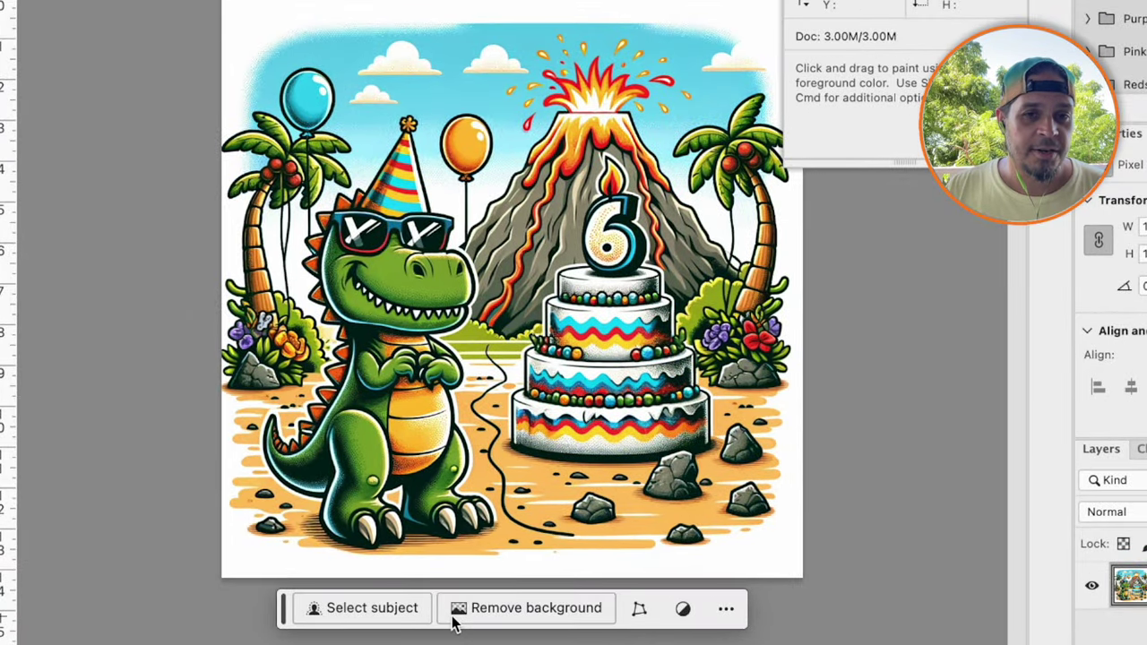
Try Remove Background on the T-Rex birthday image and undo it
click(536, 607)
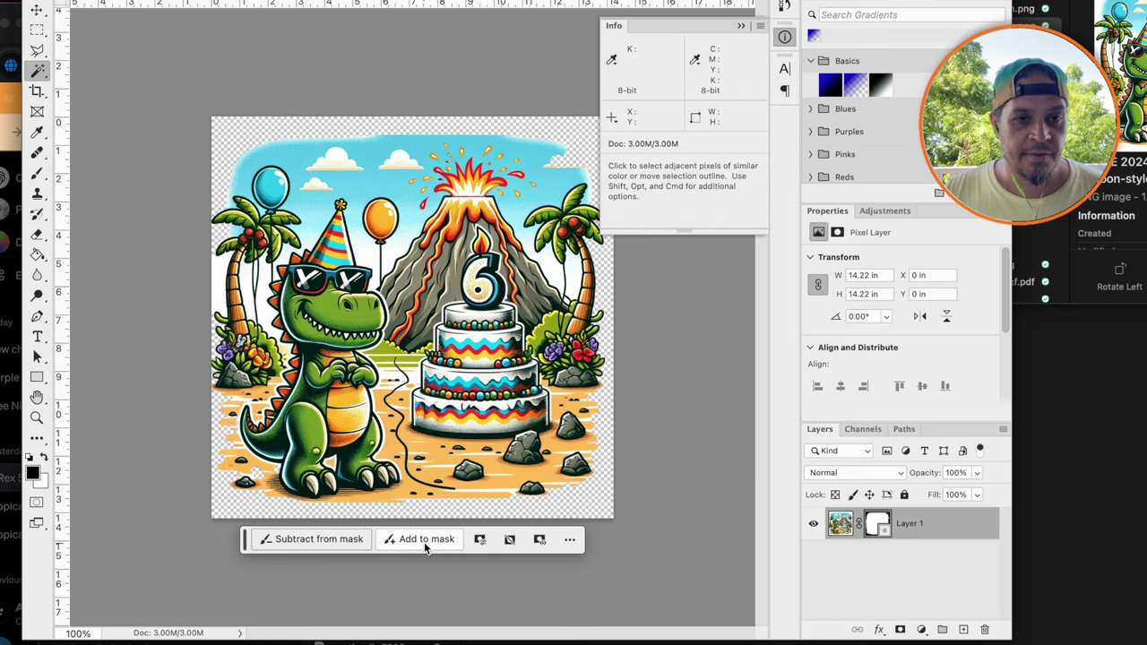
key(super+z)
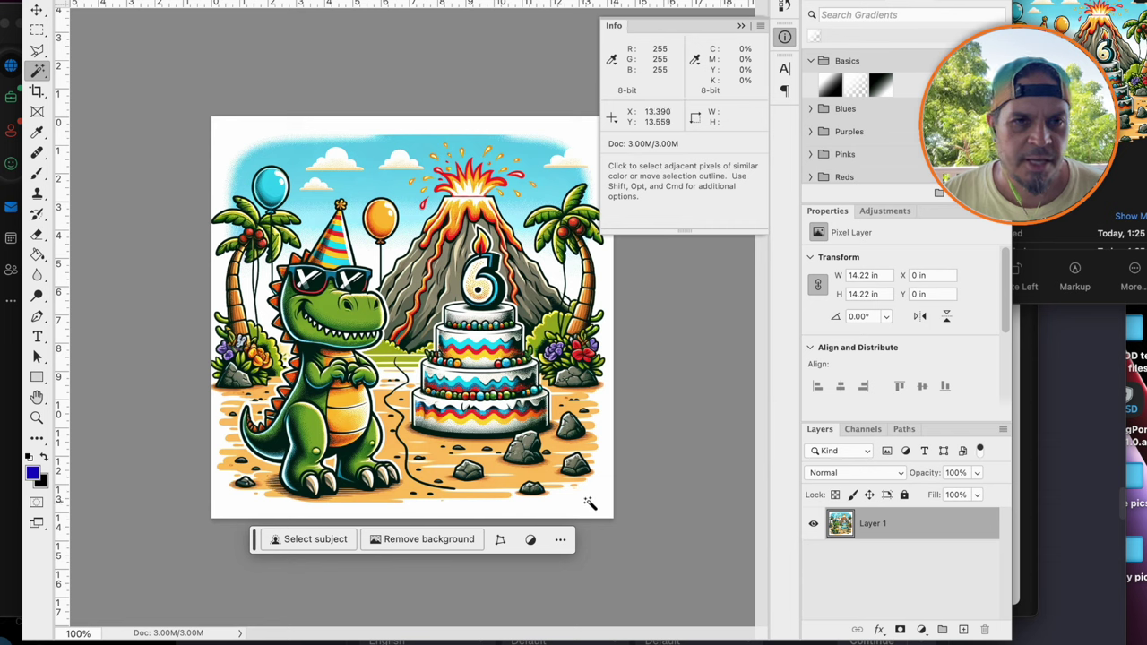
Select the white background around the T-Rex artwork with the Magic Wand and check the selection in Quick Mask
click(589, 504)
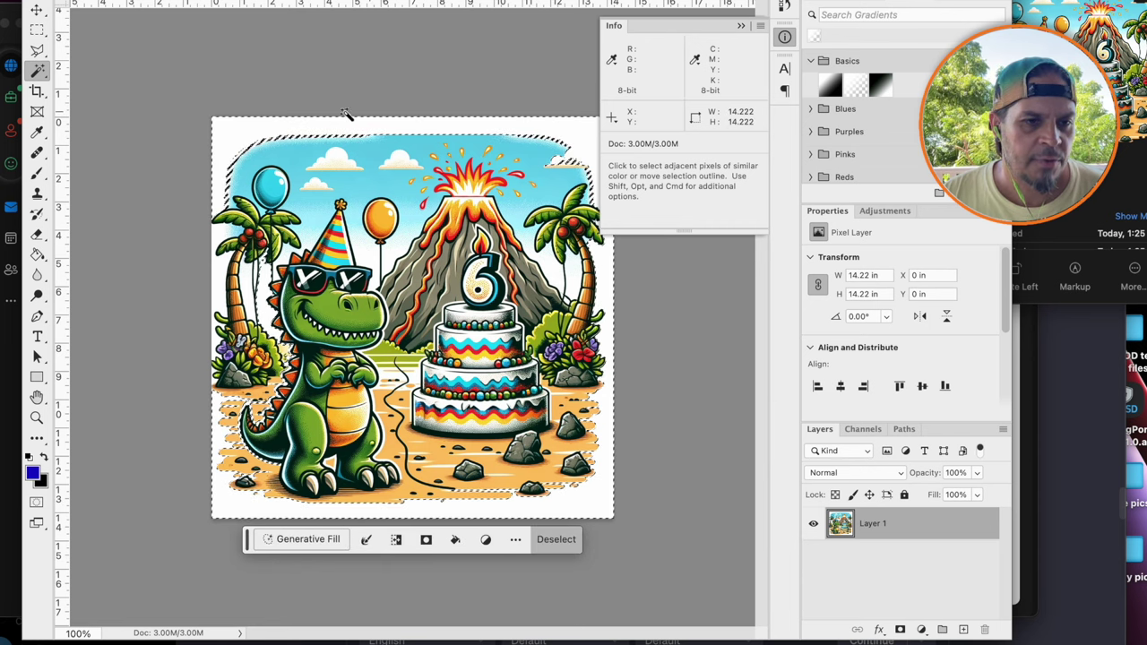
click(36, 504)
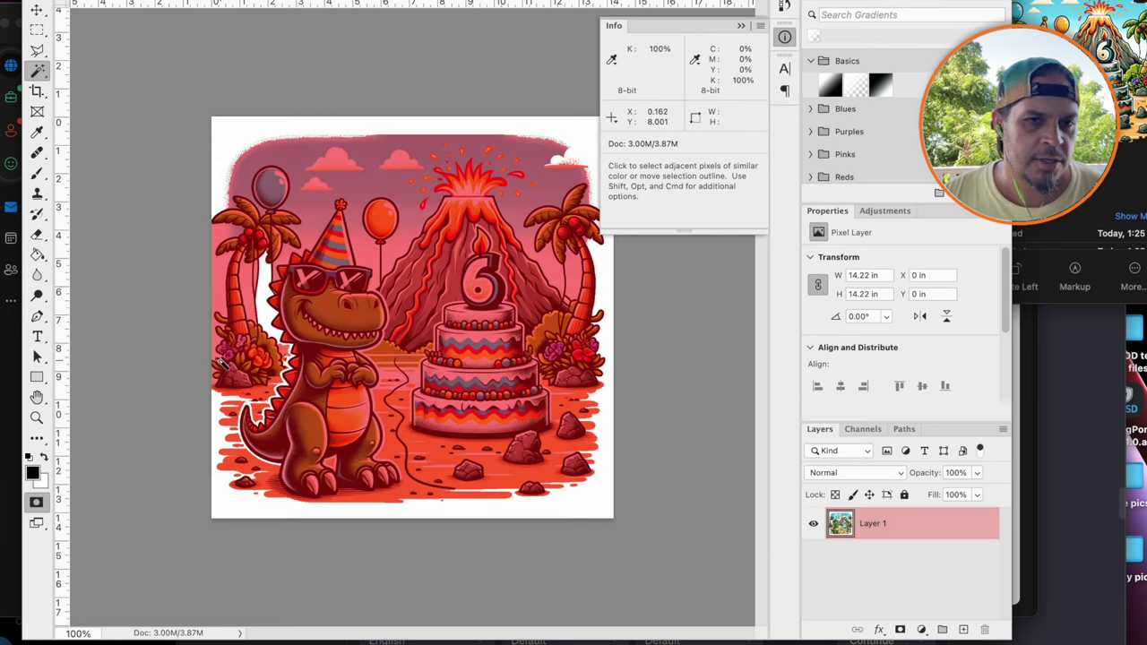
click(36, 504)
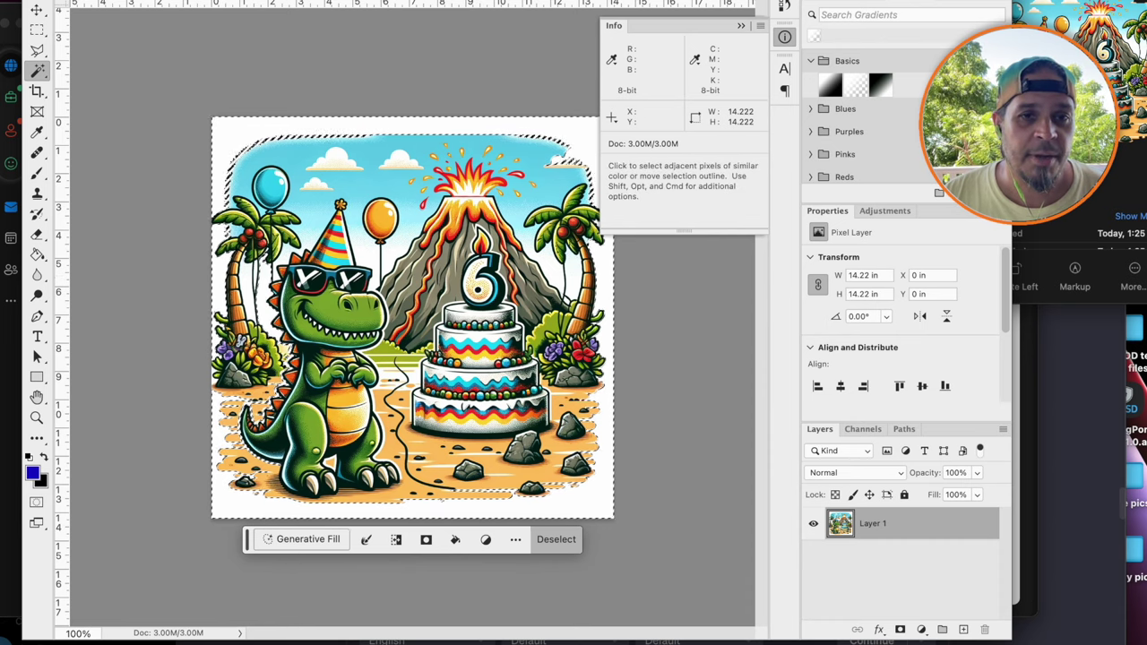
Expand the white background selection by 3 pixels
click(349, 0)
mouse_move(484, 152)
click(563, 245)
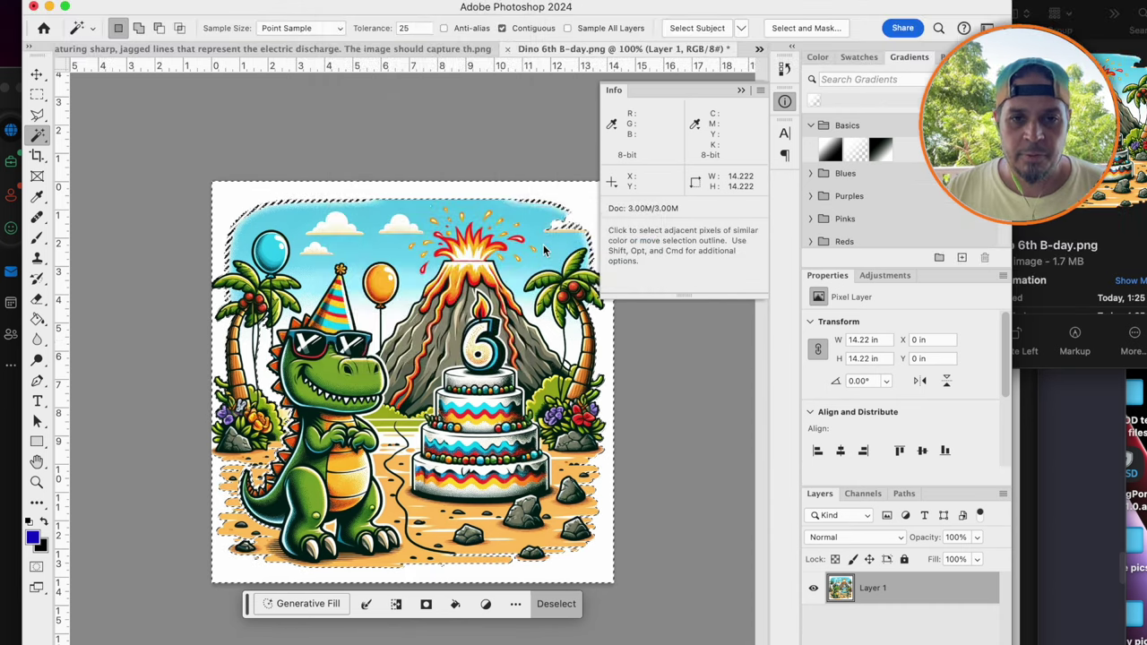
text(3)
key(Return)
Feather the background selection by 3 pixels, delete the white background and clear the selection
click(349, 0)
mouse_move(448, 217)
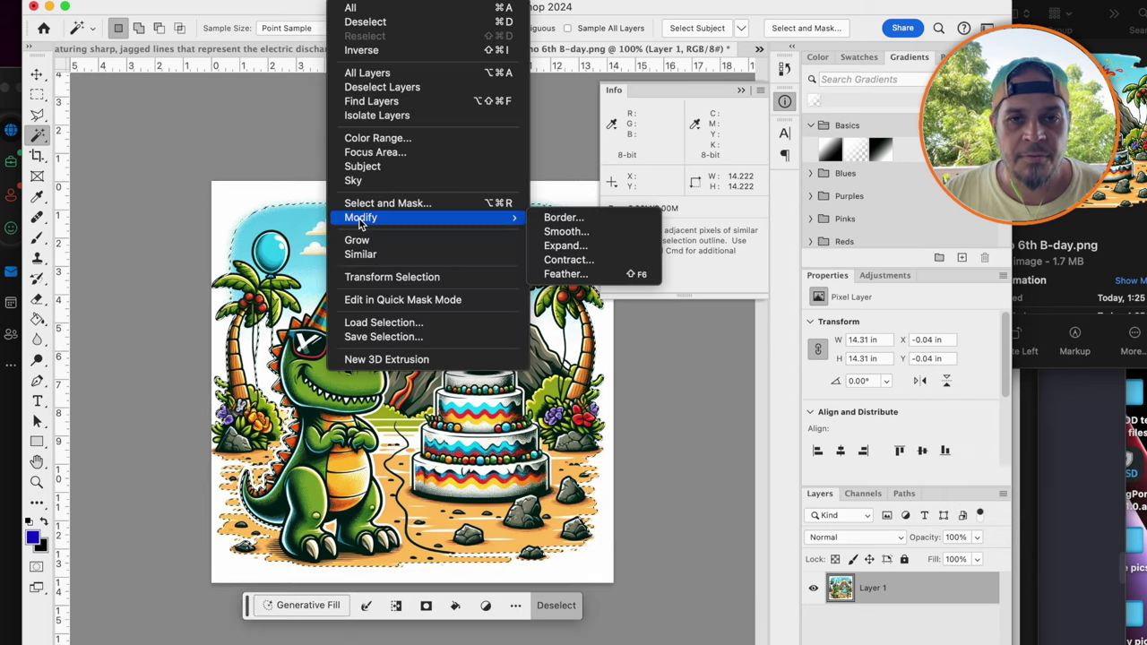
click(562, 274)
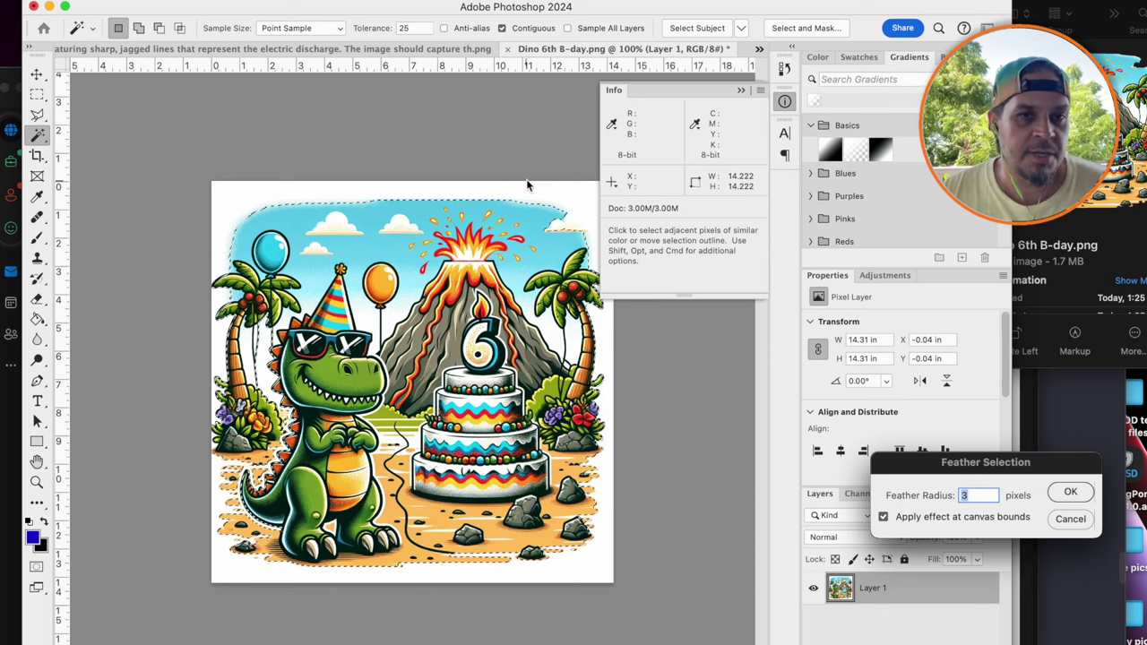
key(Return)
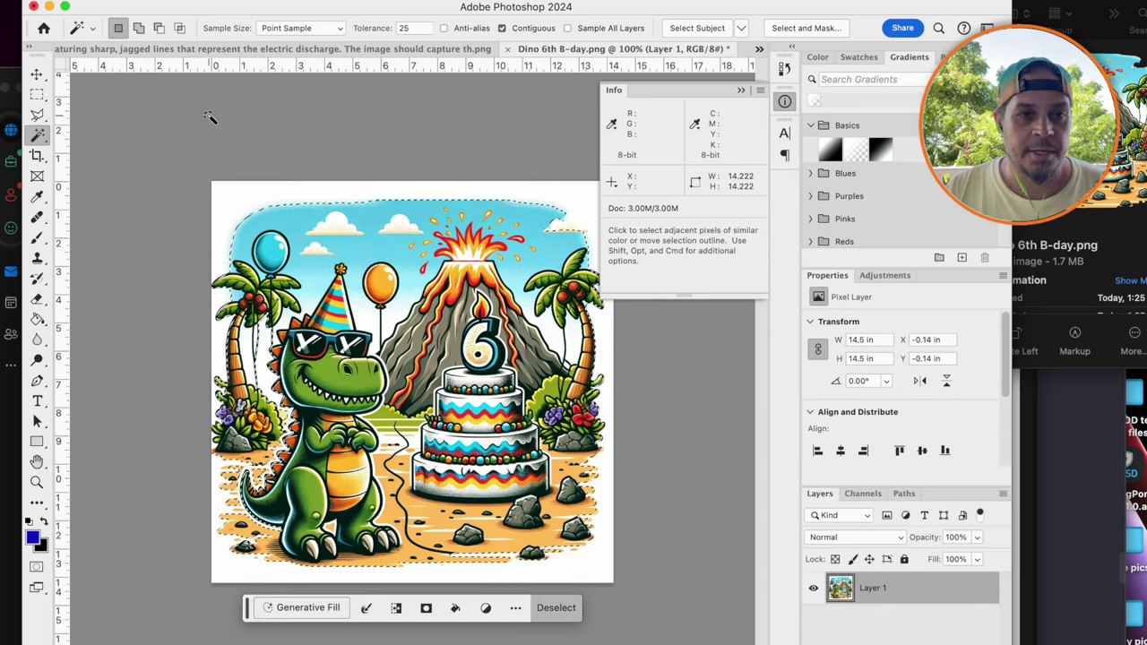
key(Delete)
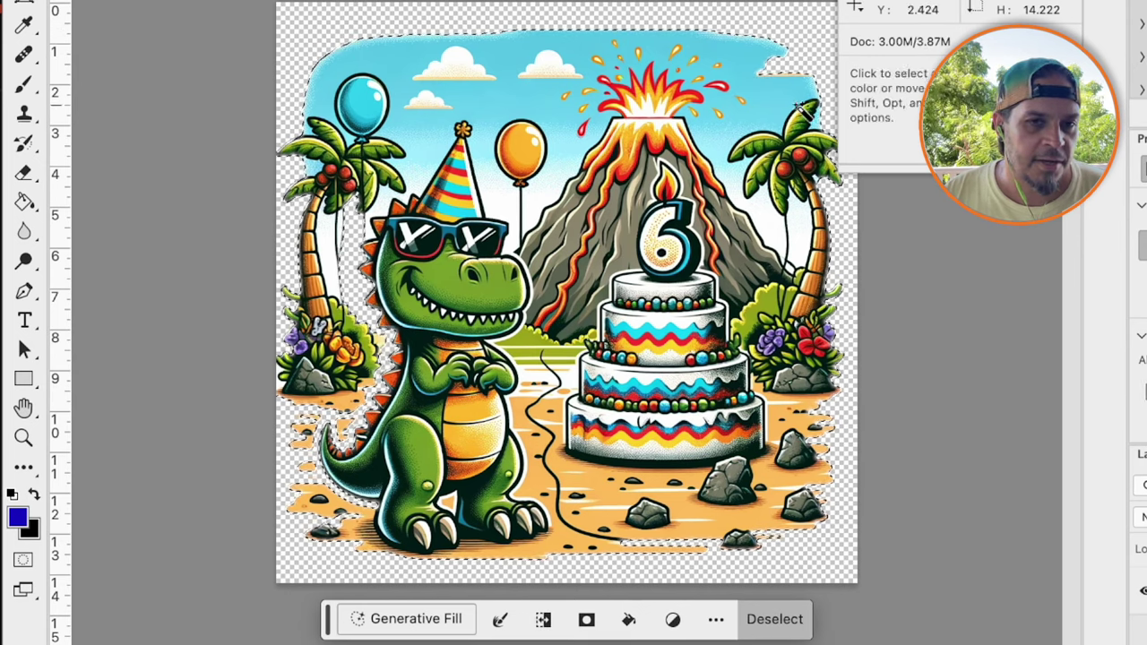
click(312, 550)
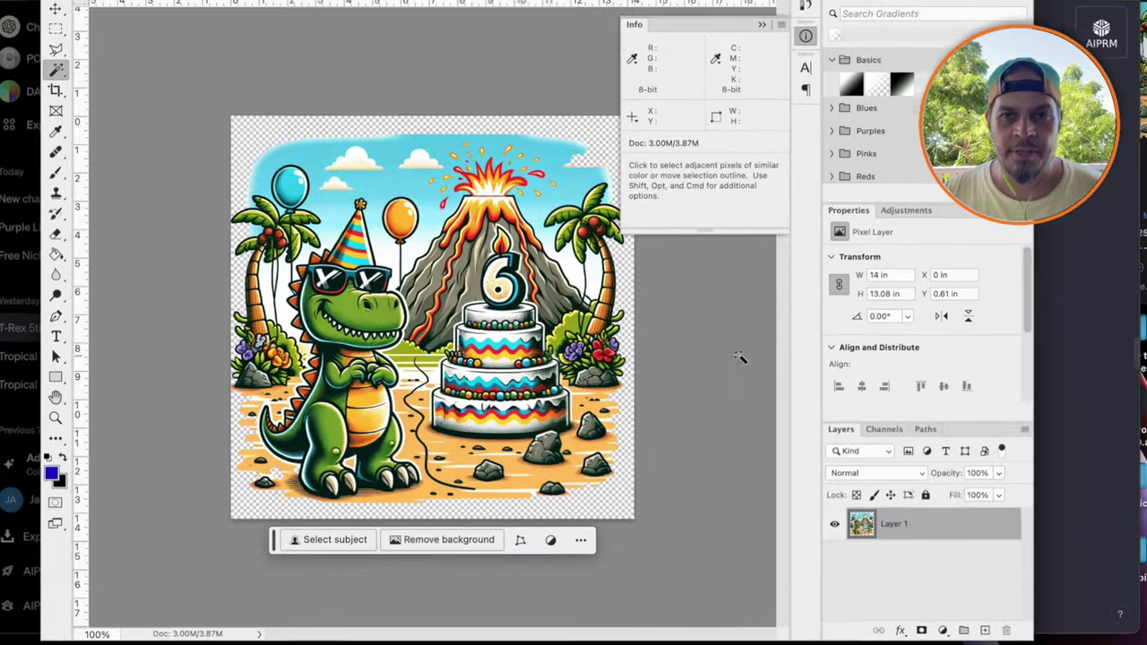
Switch back to ChatGPT and send POD Buddy the prompt "cute pink monster truck" in a new chat
key(super+Tab)
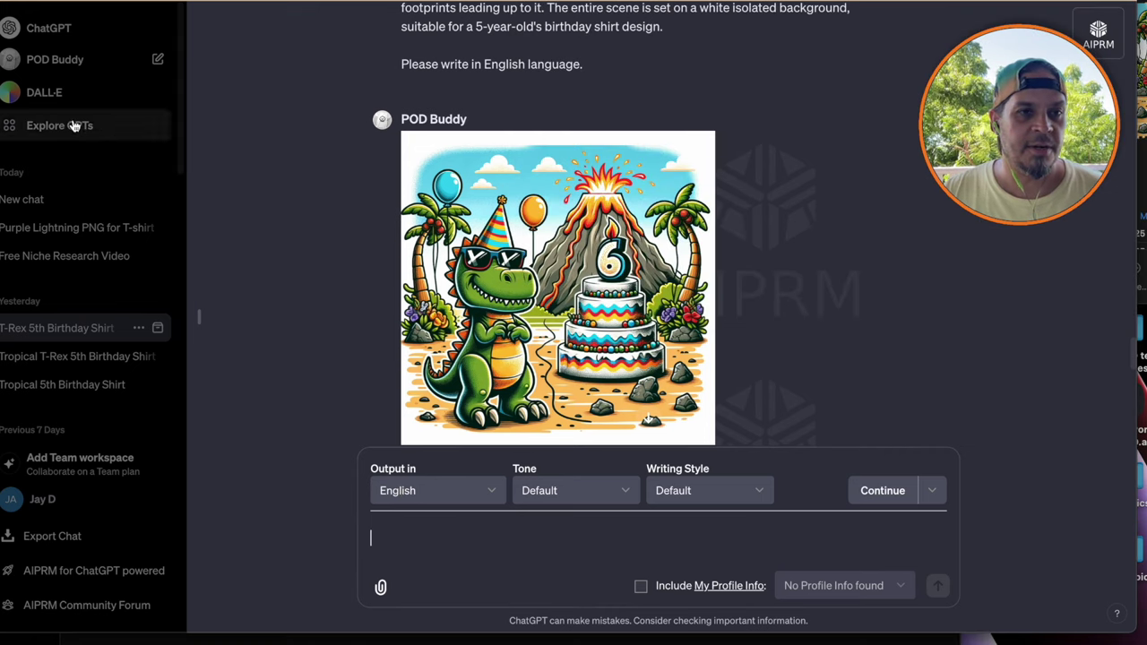
click(48, 28)
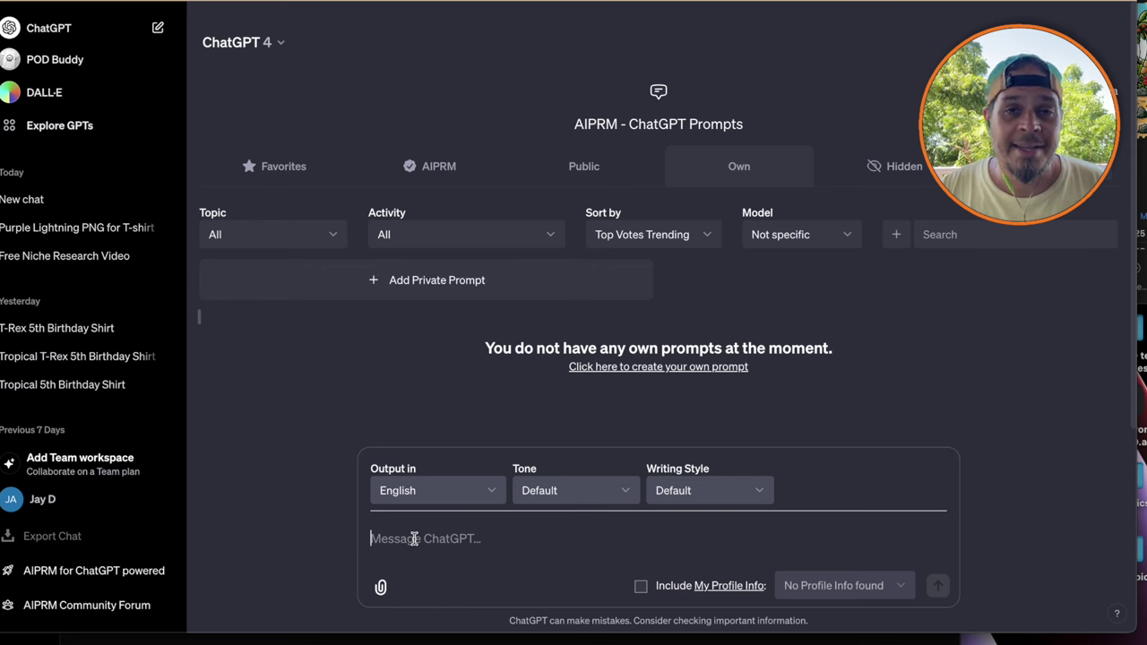
text(fun)
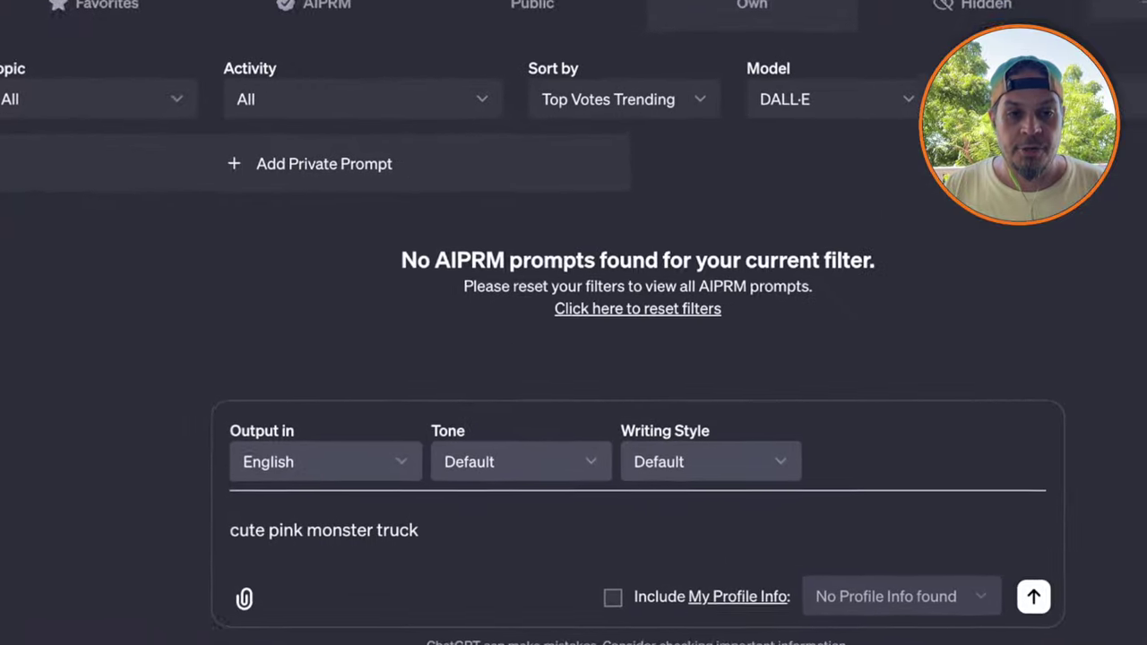
key(Return)
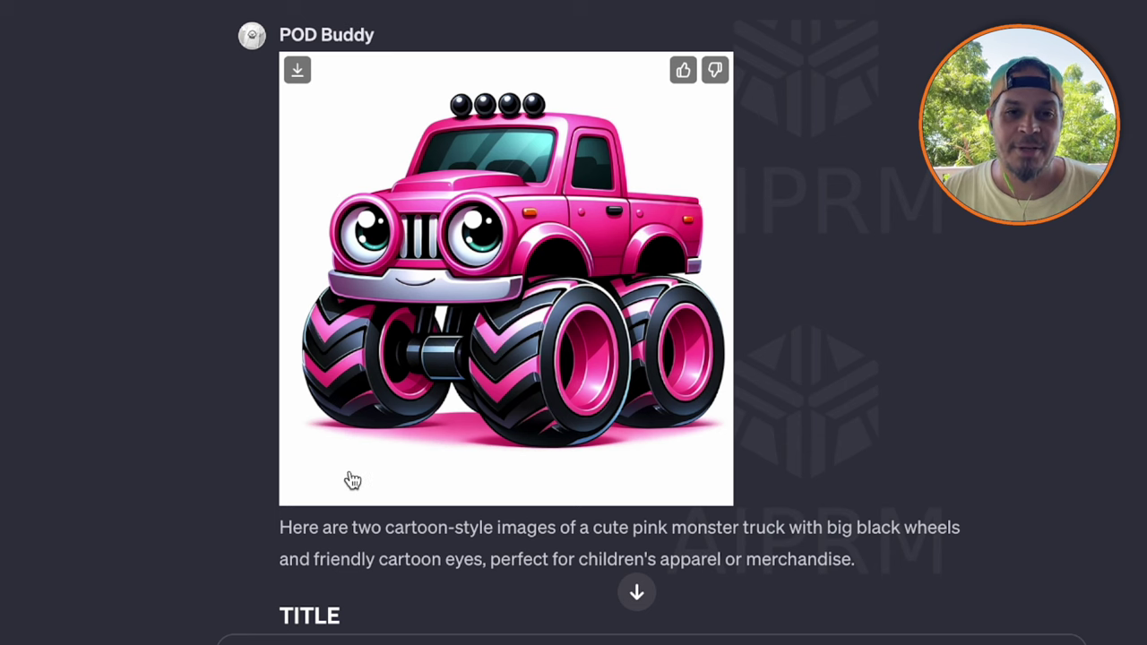
Review the title, keywords and description generated with the pink monster truck image
scroll(349, 475, down, 4)
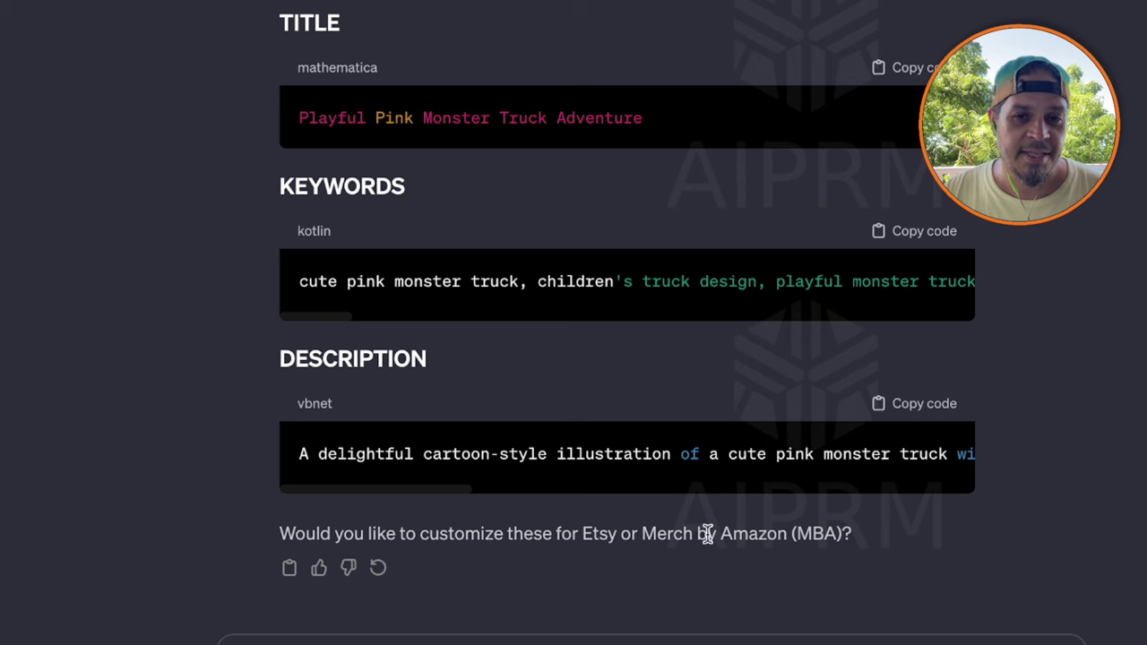
scroll(632, 532, up, 1)
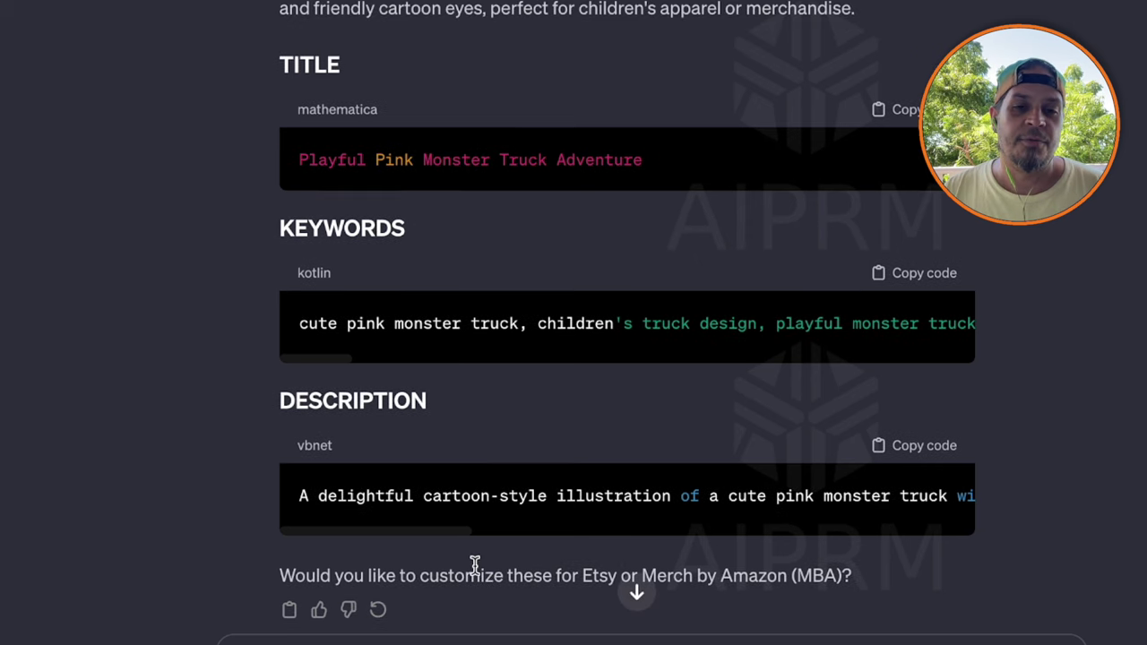
scroll(594, 576, up, 2)
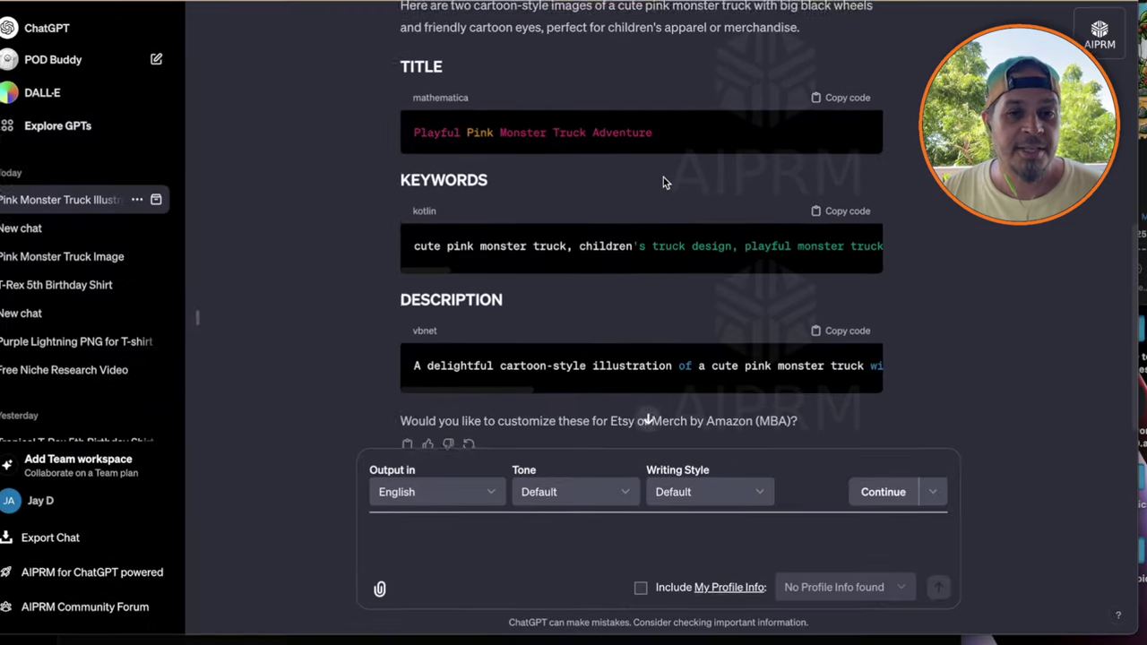
Review the Merch by Amazon title, keywords and description for the pink monster truck, highlighting "Merch by Amazon" in the description
scroll(512, 358, down, 1)
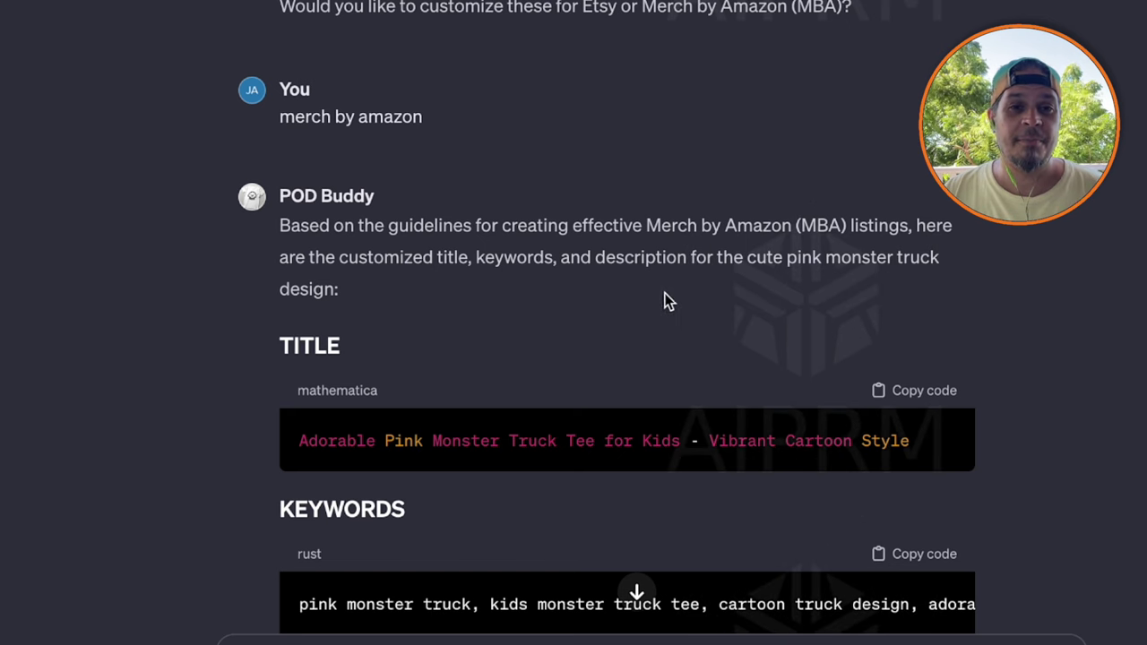
scroll(618, 313, down, 1)
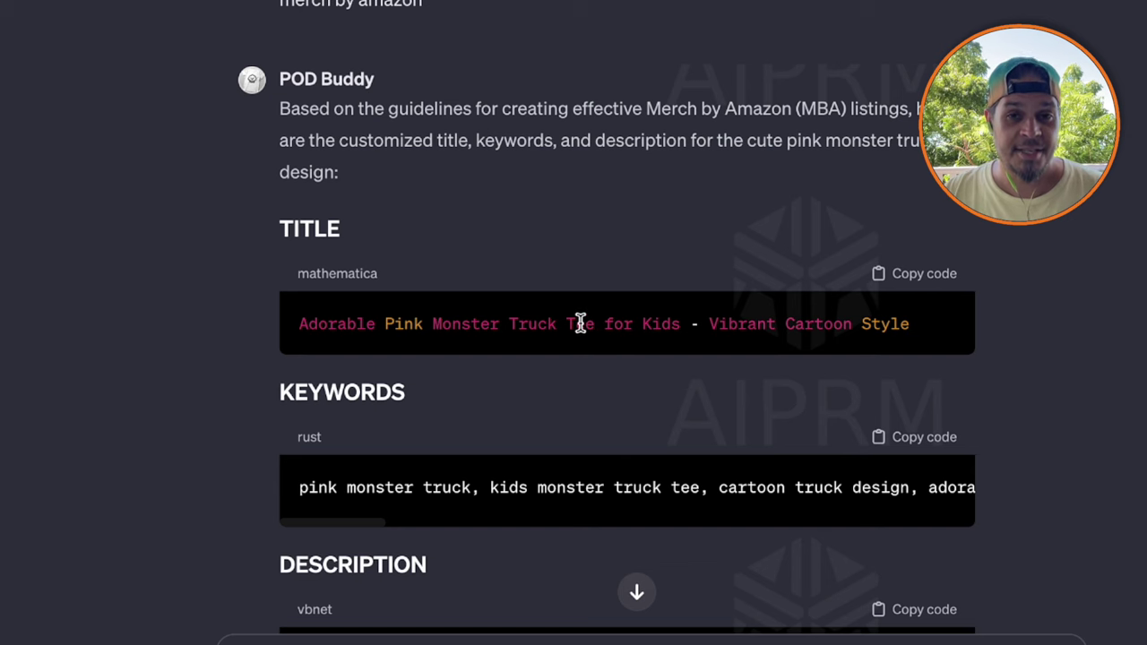
scroll(652, 431, down, 1)
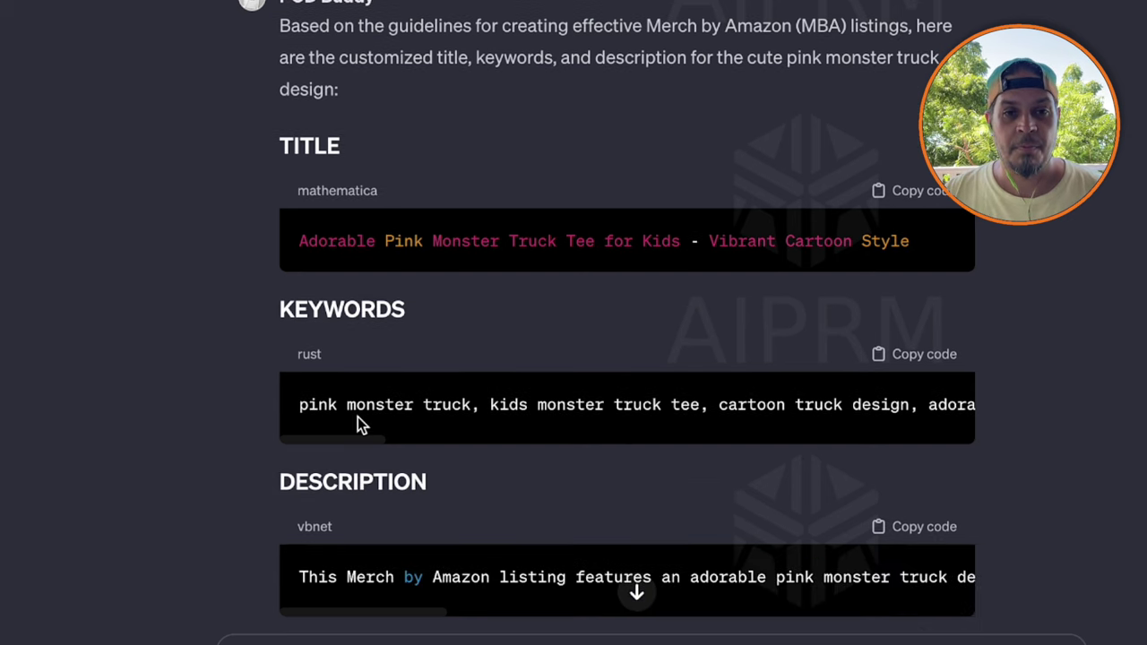
scroll(742, 423, right, 2)
scroll(742, 424, right, 8)
scroll(742, 423, left, 10)
scroll(502, 410, down, 2)
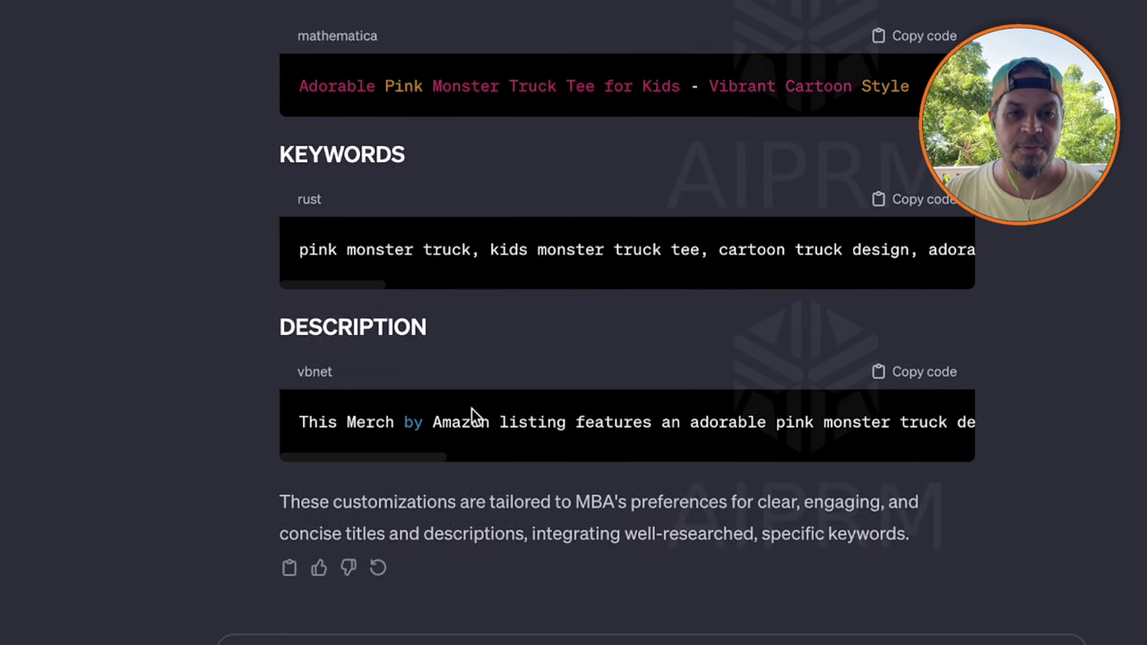
scroll(613, 432, right, 2)
scroll(614, 432, left, 2)
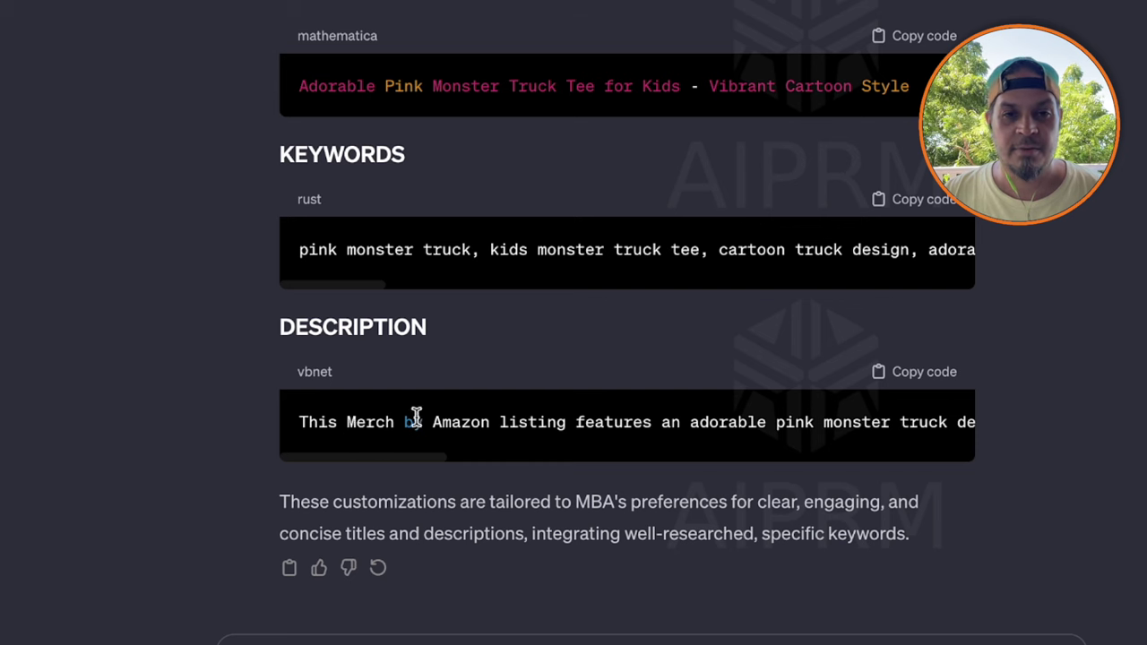
drag(492, 421, 354, 418)
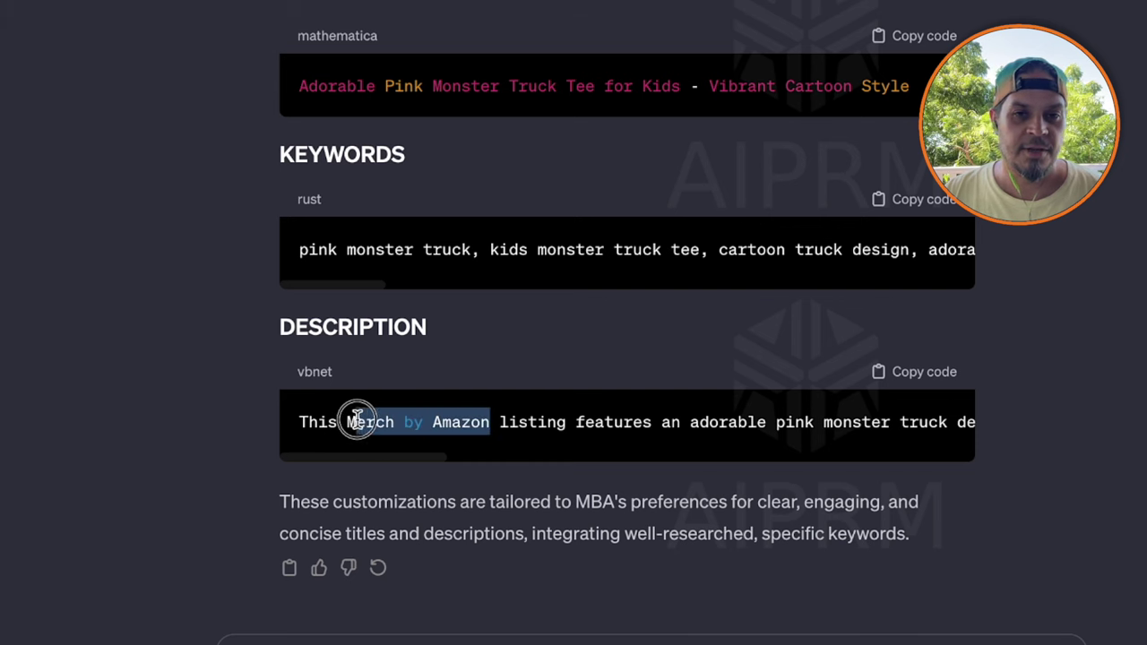
Read through the full Merch by Amazon description generated for the pink monster truck
scroll(537, 431, right, 2)
scroll(376, 422, right, 2)
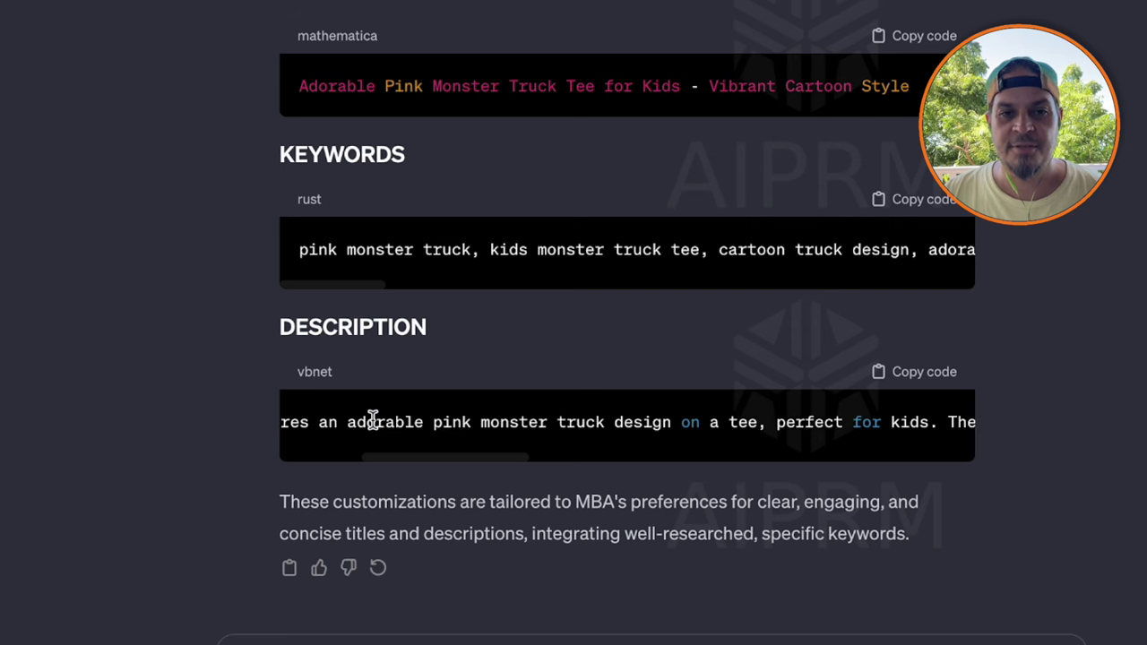
scroll(600, 430, right, 2)
scroll(491, 424, right, 5)
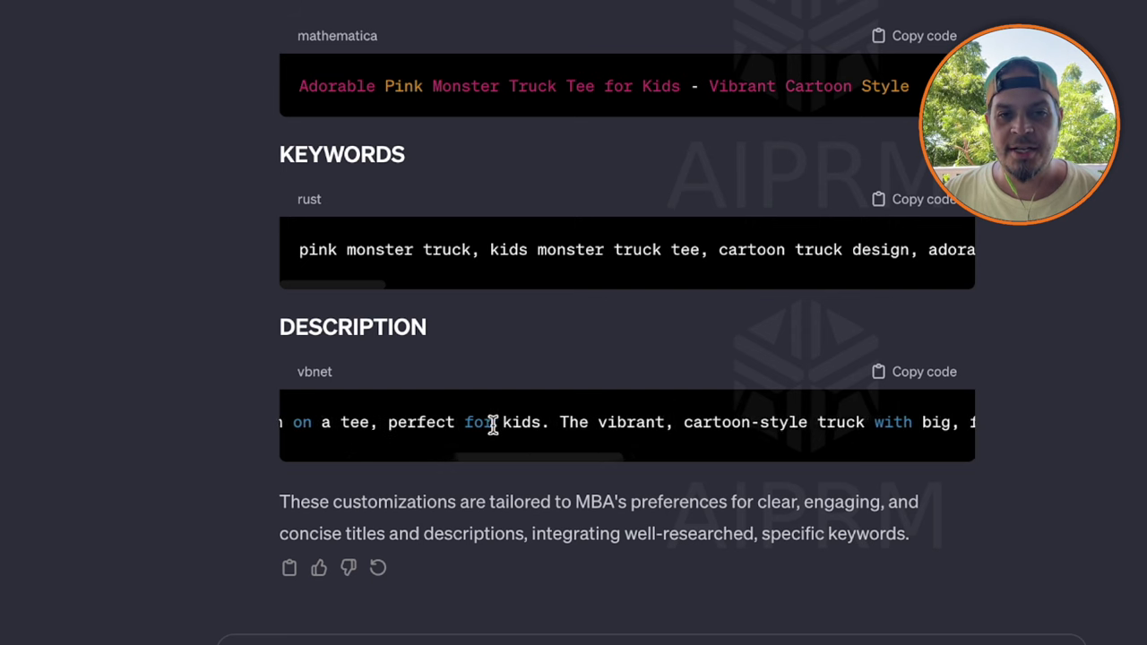
scroll(491, 425, right, 6)
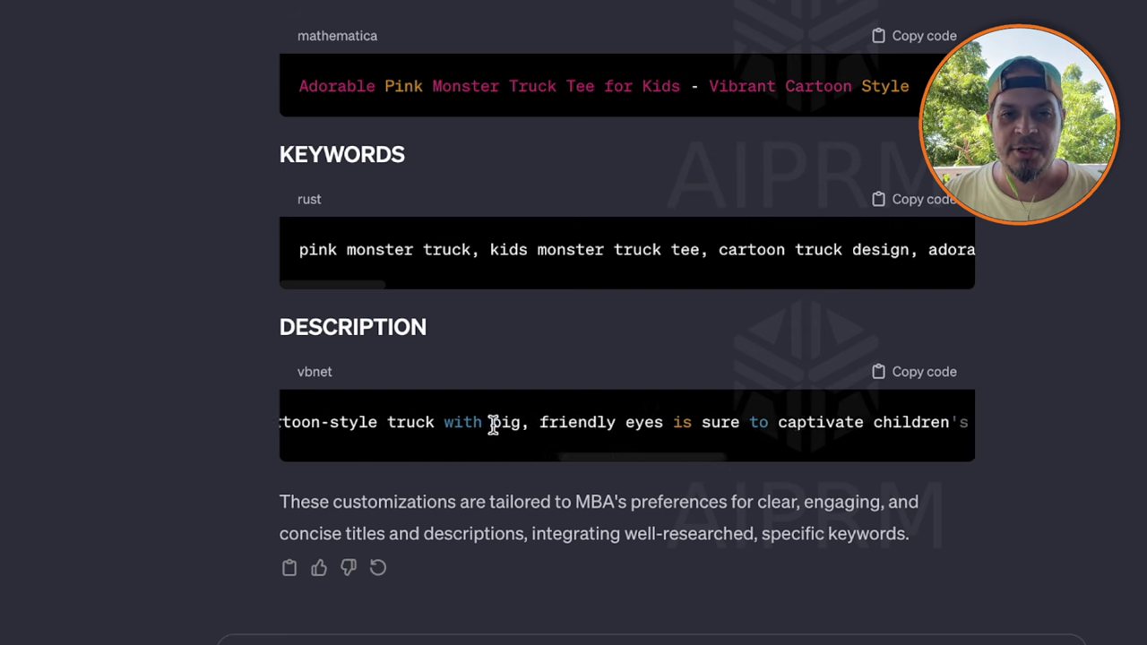
scroll(492, 424, right, 6)
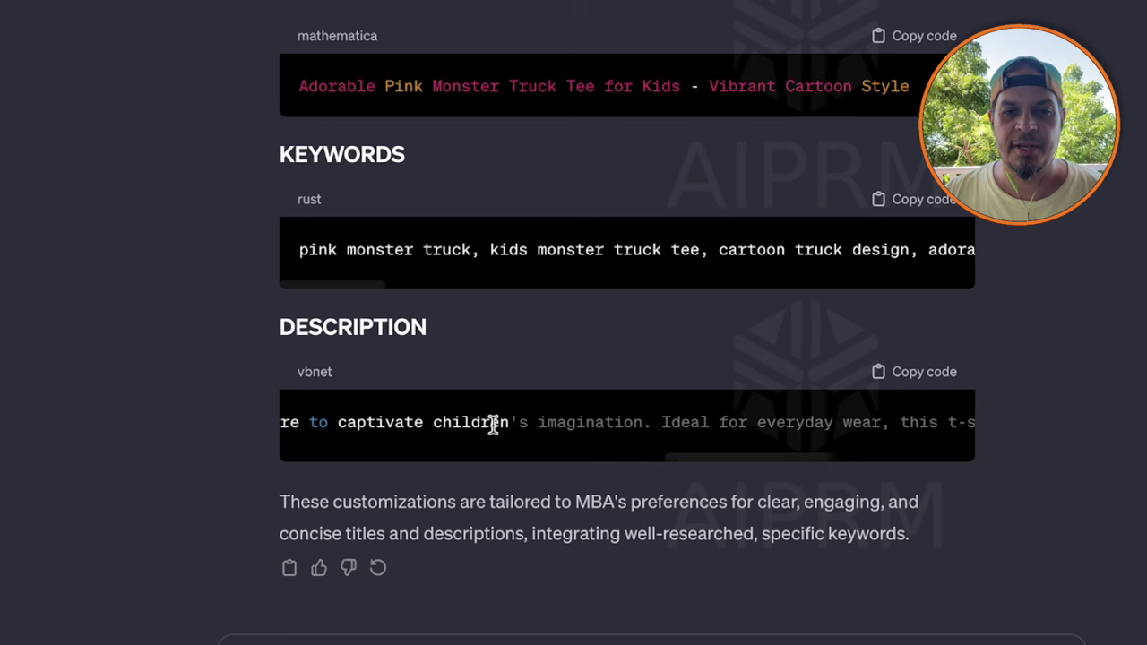
scroll(492, 424, right, 6)
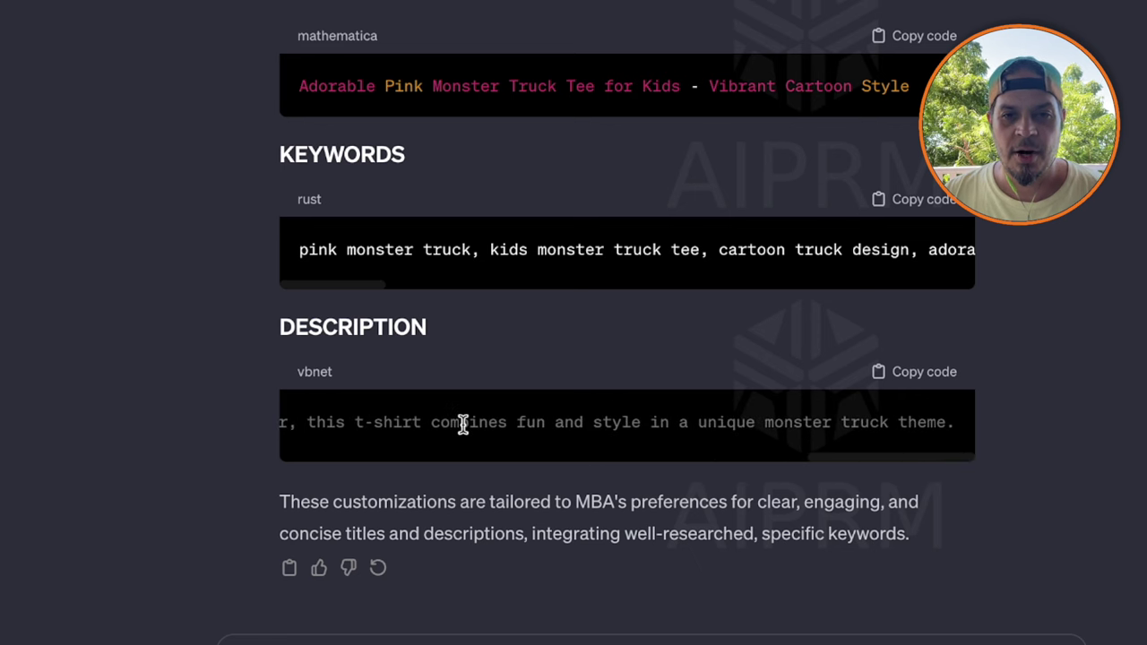
scroll(394, 426, left, 2)
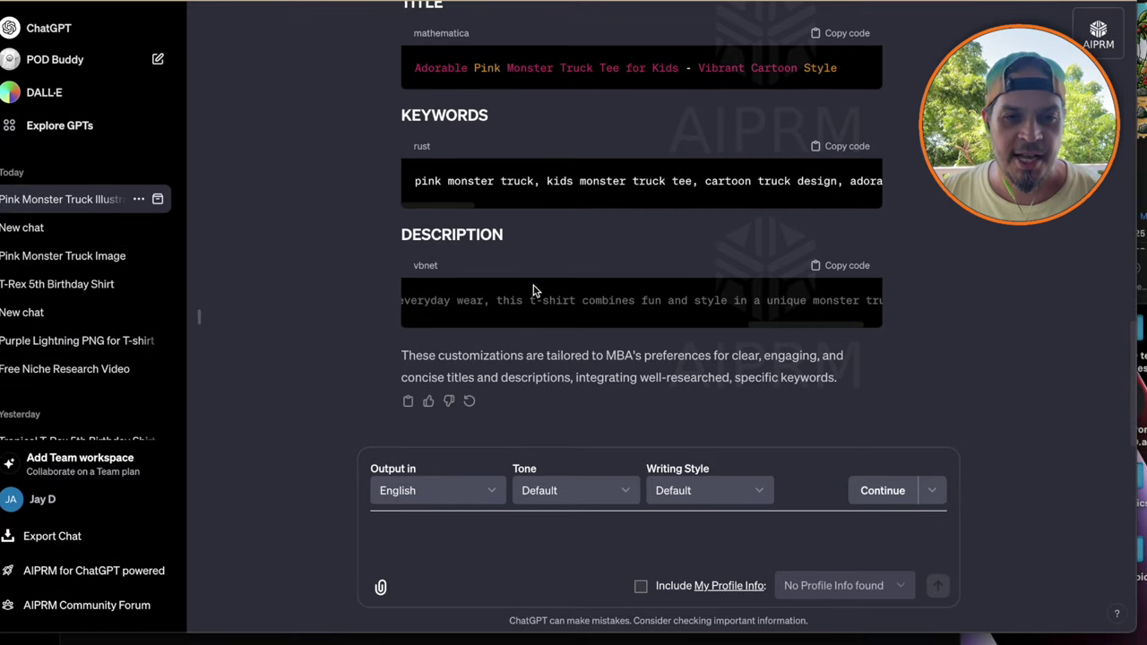
scroll(567, 296, left, 3)
scroll(568, 296, left, 3)
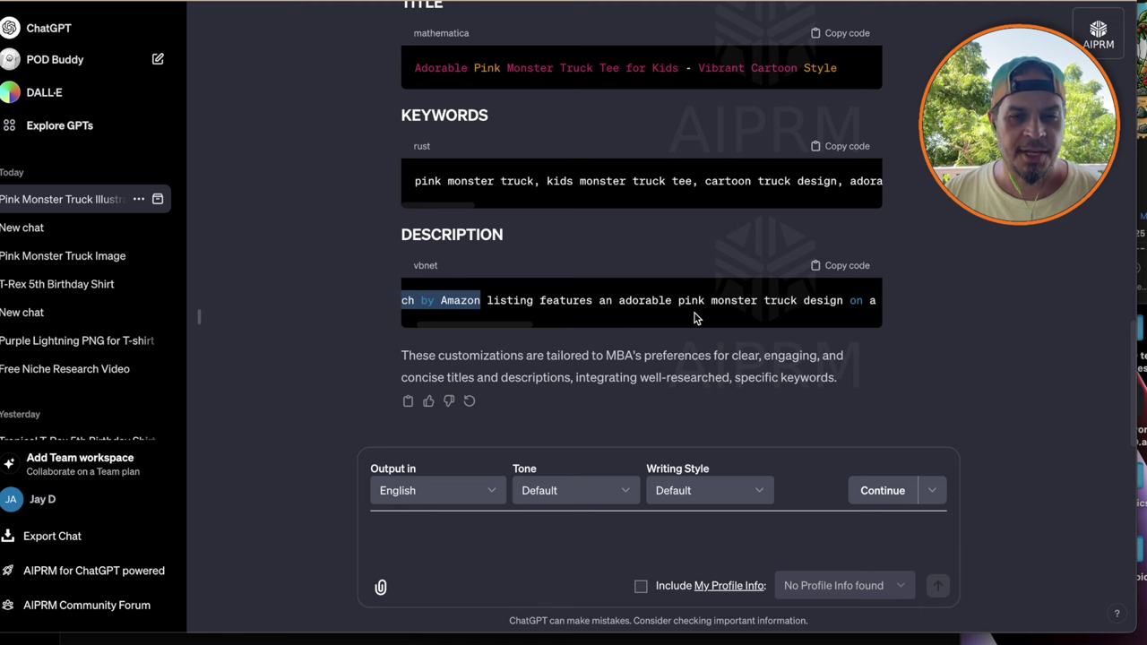
Send POD Buddy the request "make it for etsy" and review the Etsy title, keywords and description
click(476, 537)
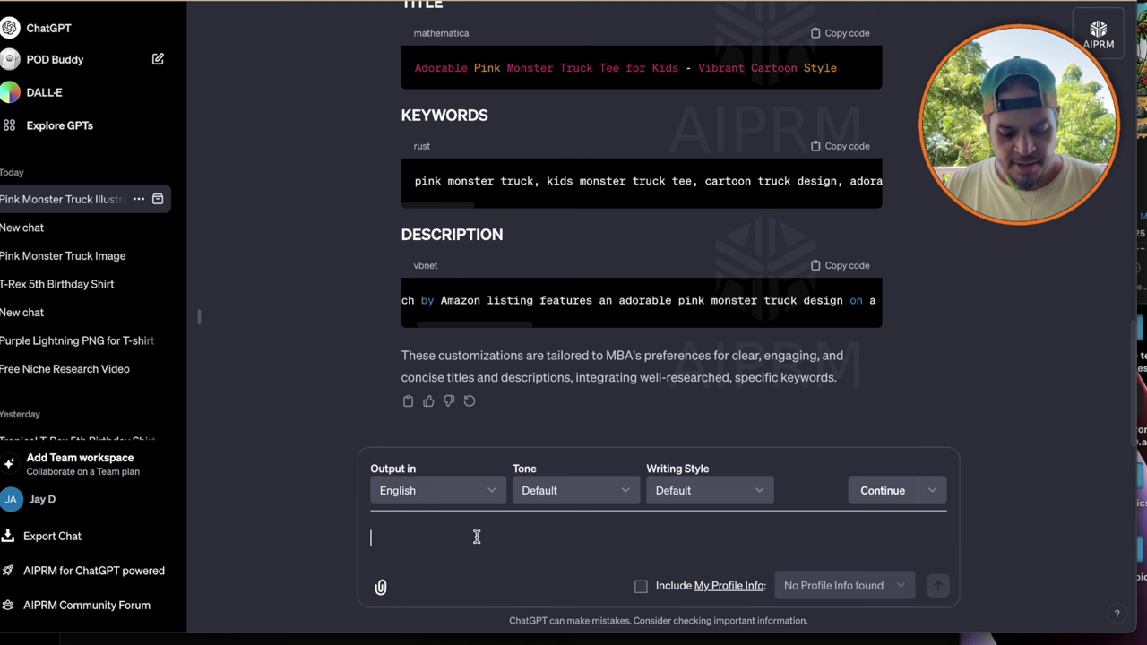
text(make it for etsy)
key(Return)
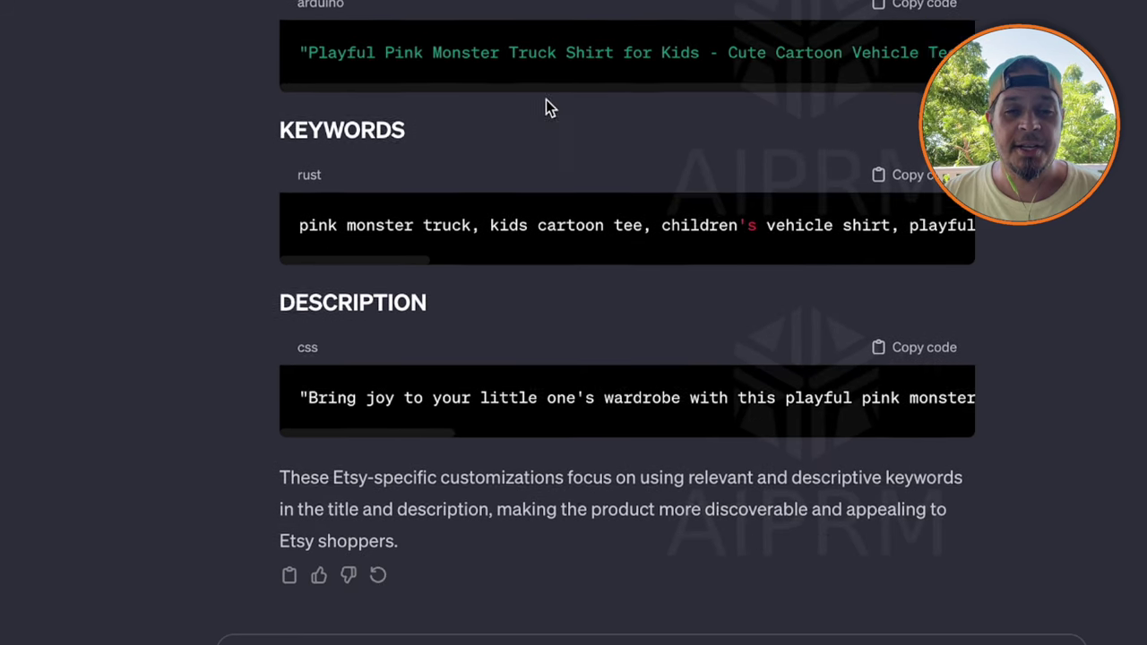
scroll(474, 158, up, 2)
scroll(430, 195, up, 1)
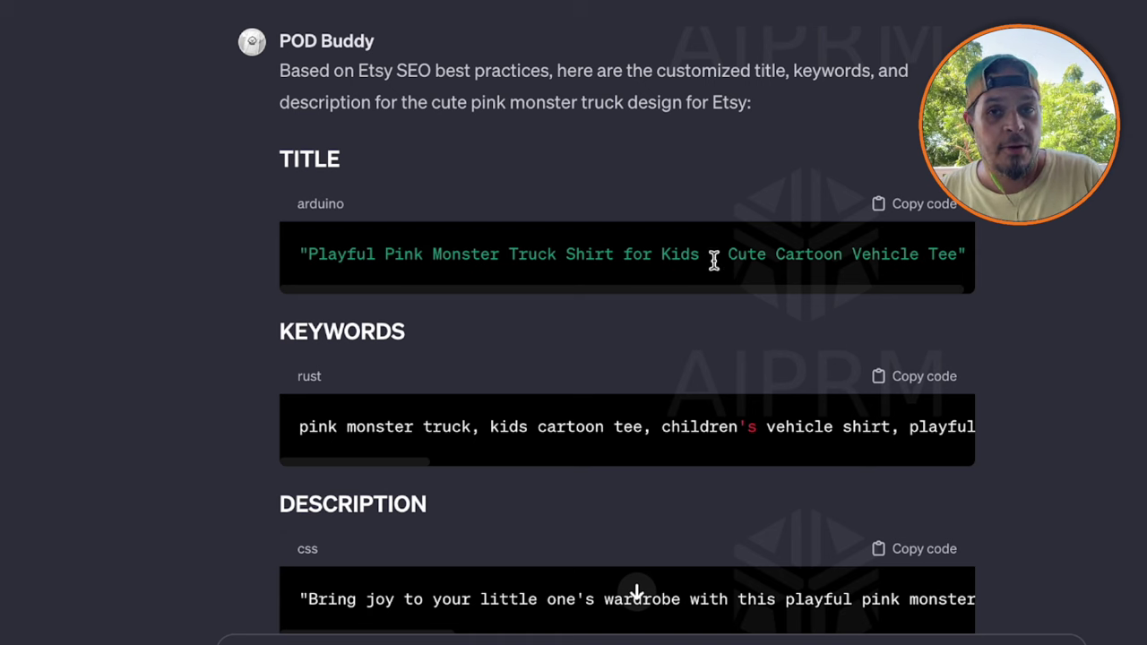
scroll(789, 256, right, 1)
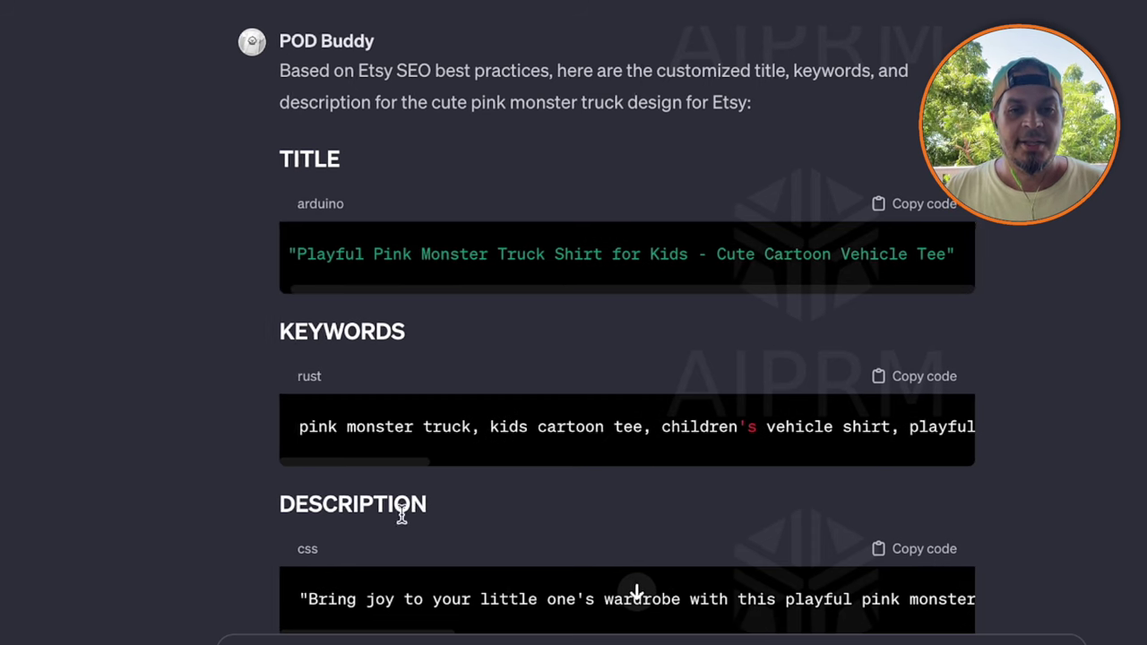
Ask POD Buddy for a new version of the truck with the prompt "make it with hearts instead of lights"
scroll(400, 513, down, 3)
click(436, 550)
text(make it with hearts instea)
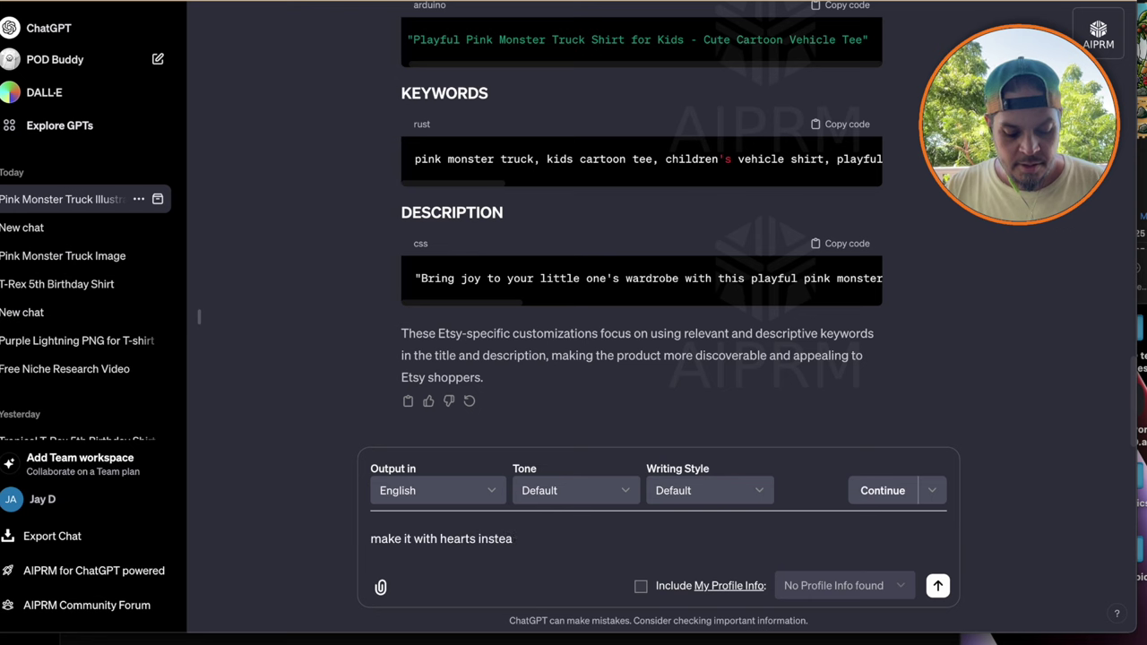
text(d of)
text(lights)
key(Return)
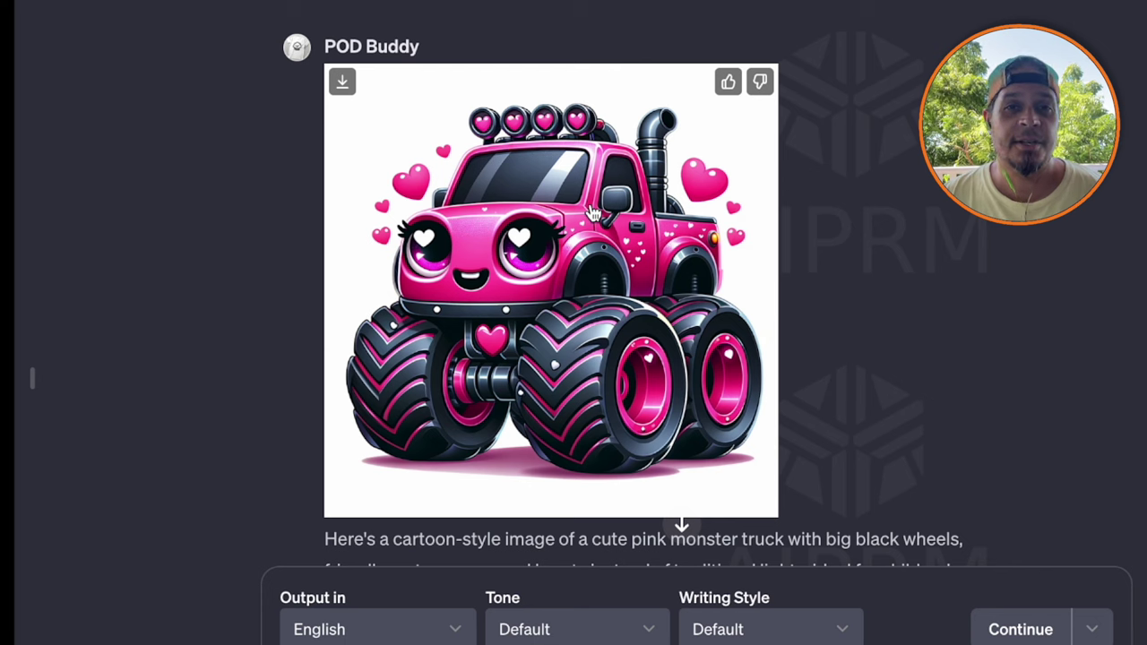
Review the hearts and dinosaur versions of the monster truck and close the enlarged dinosaur image
scroll(591, 211, down, 2)
scroll(594, 250, up, 2)
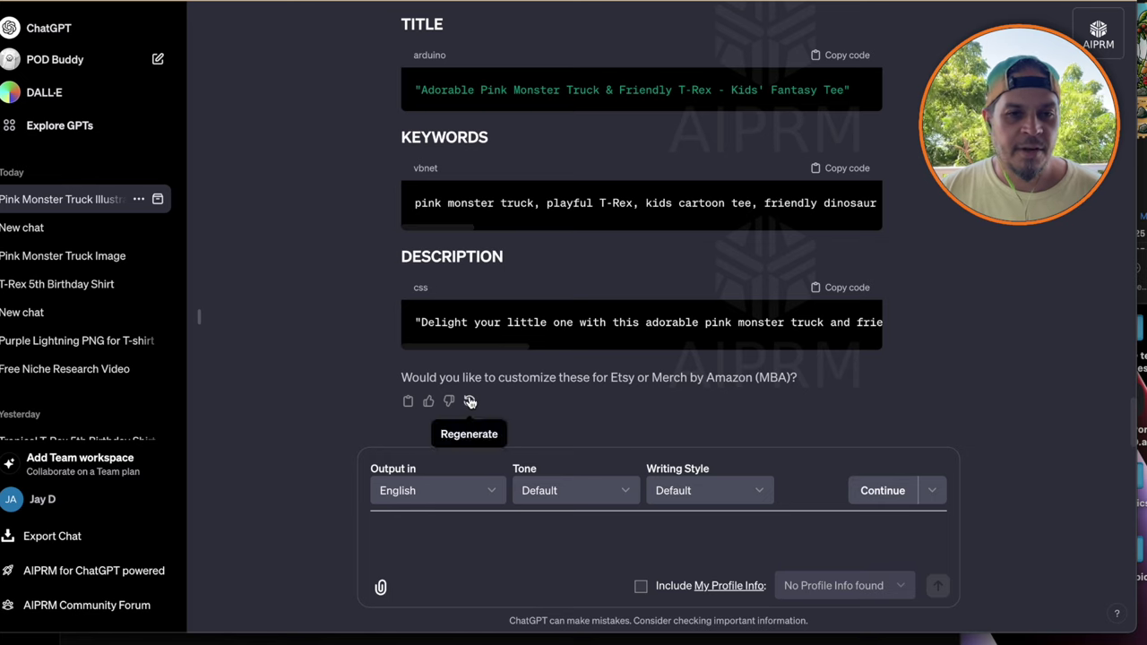
scroll(436, 278, up, 10)
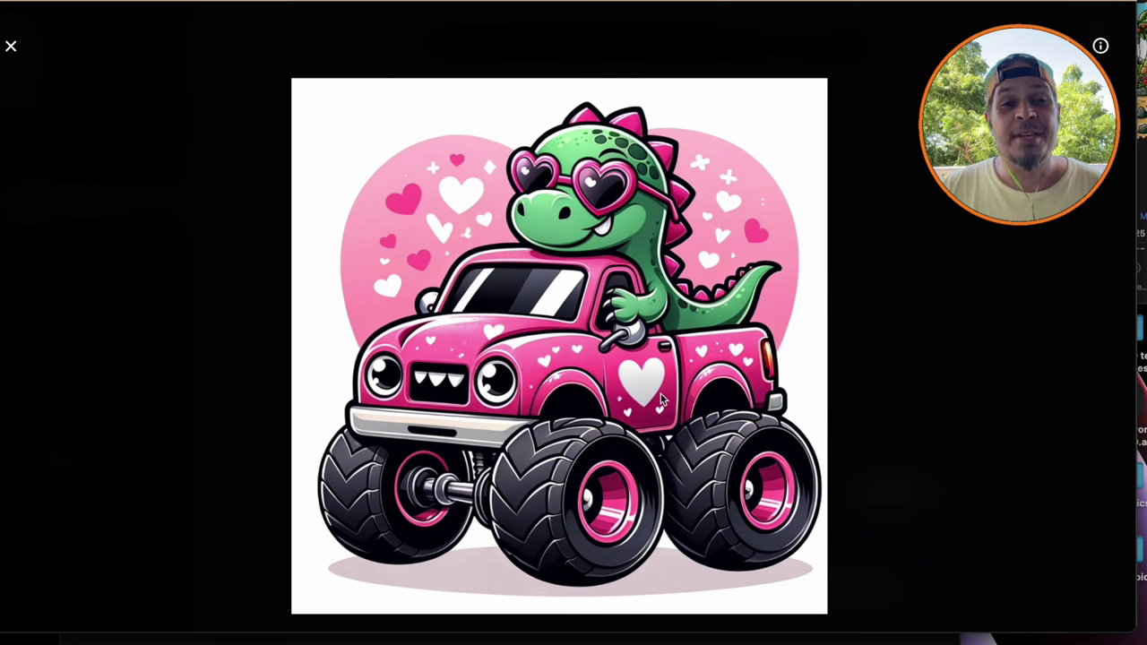
click(11, 46)
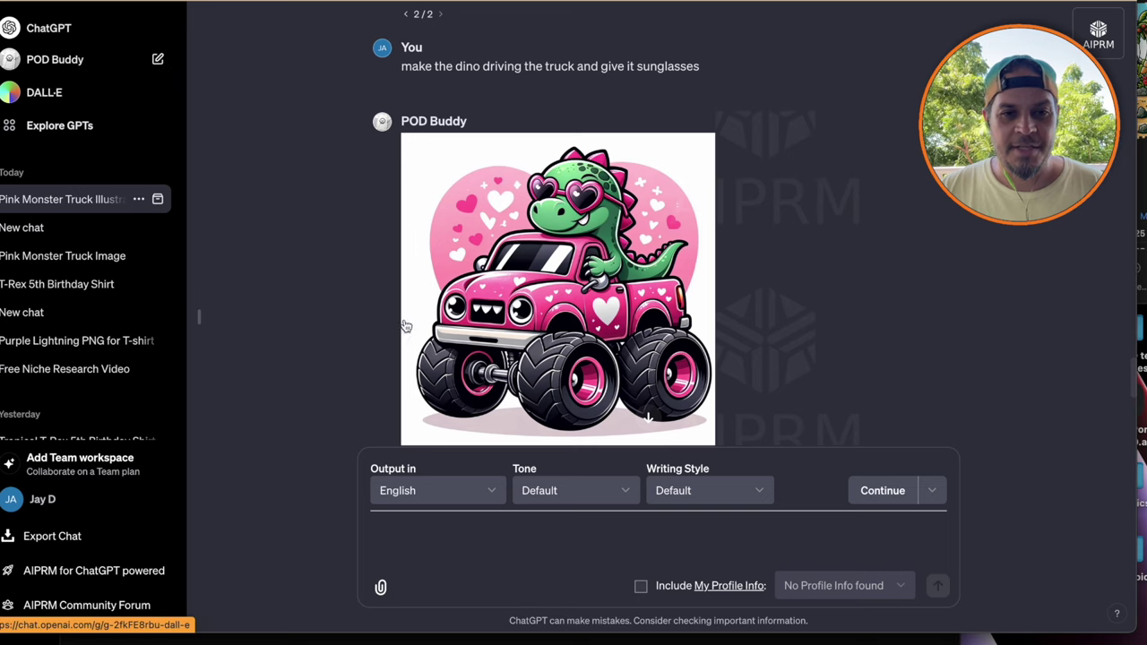
In a new ChatGPT chat, request funny Valentine's Day T-shirt sayings for a cute cartoon dinosaur in a pink monster truck, and highlight "Too T-Rexy for My Shirt!"
click(45, 27)
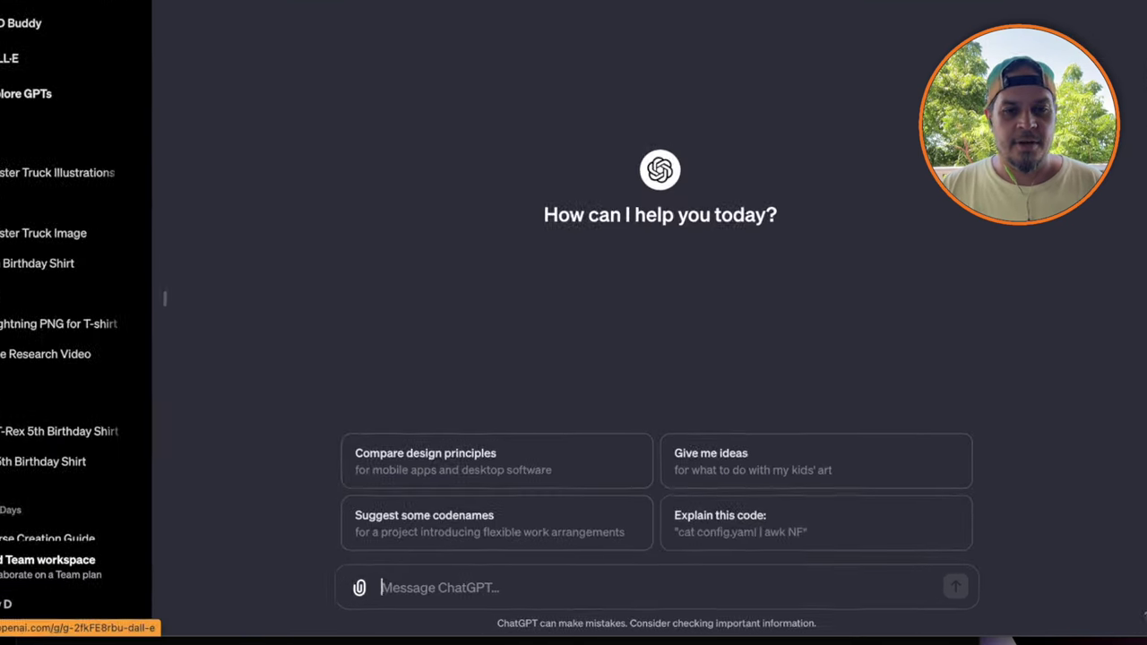
text(give me funny valentines day sayings for t-shirts that would go with an image of a cute cartoon dinosaur in a pink monster truck)
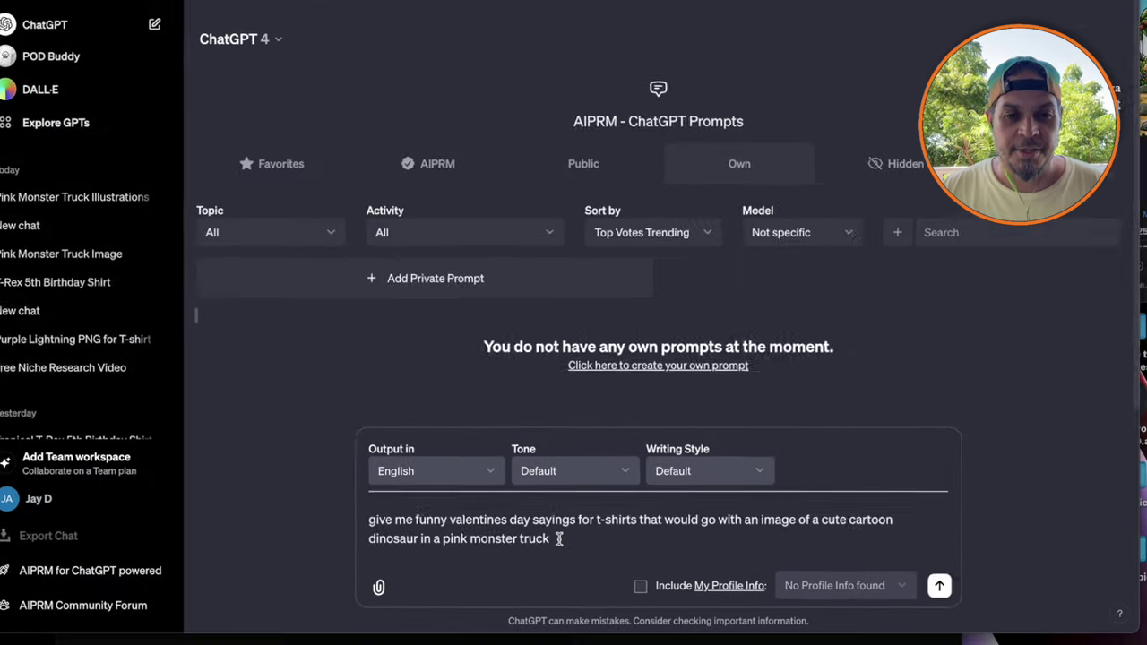
key(Return)
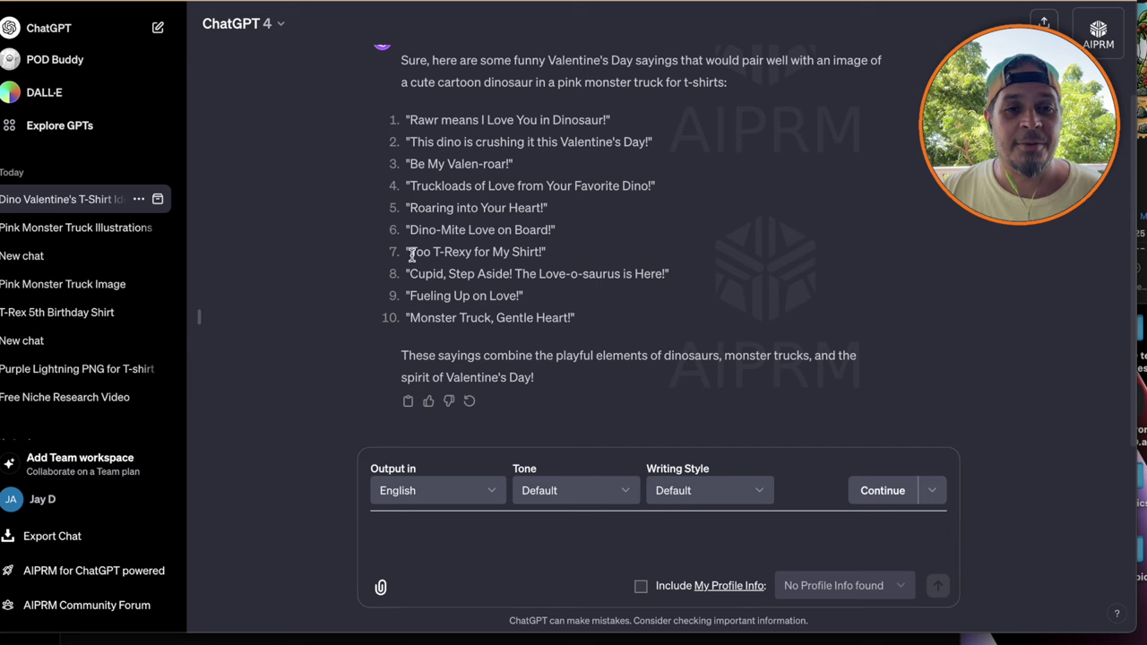
drag(409, 252, 542, 254)
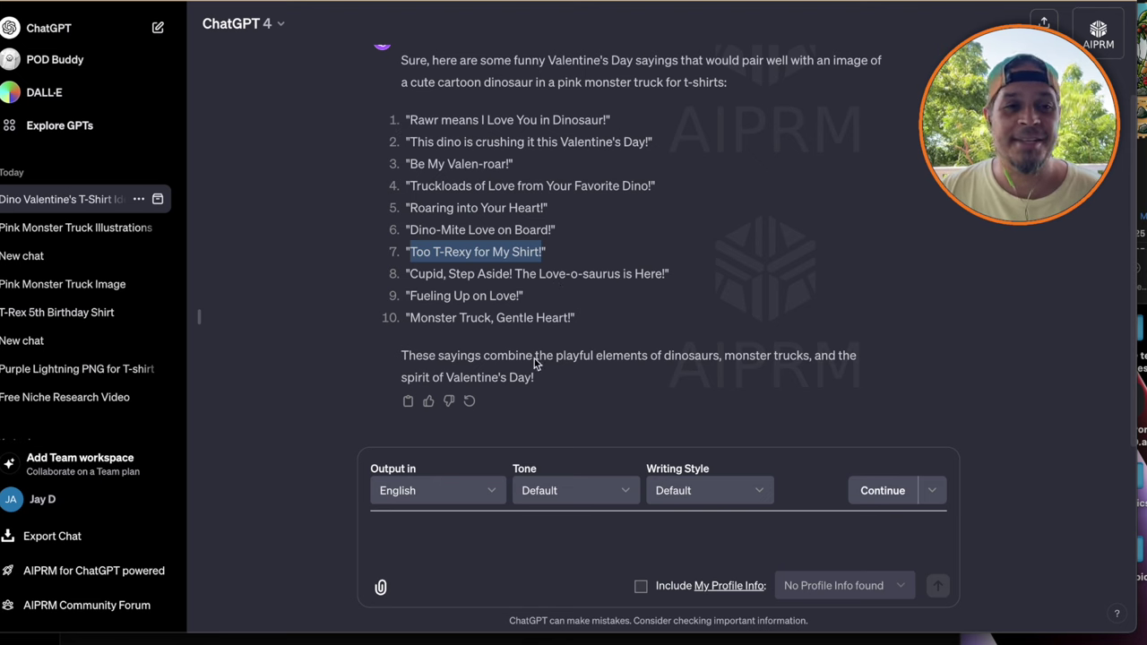
Start a new POD Buddy chat with the prompt "retired man sitting on a beach with a cold drink"
click(69, 60)
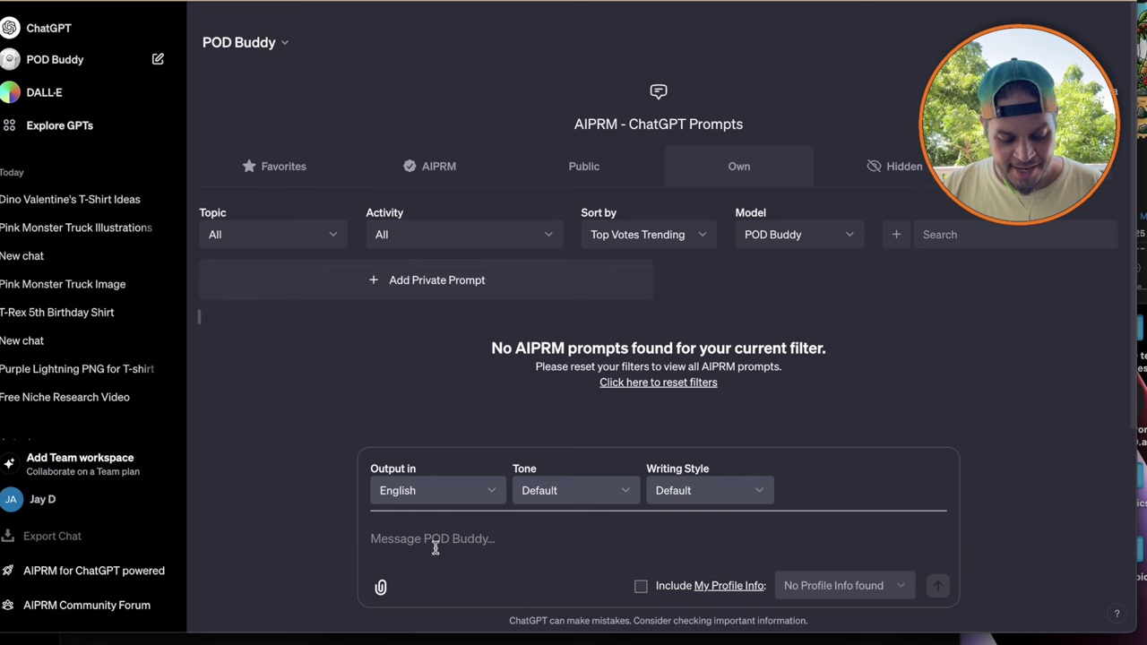
text(retired man)
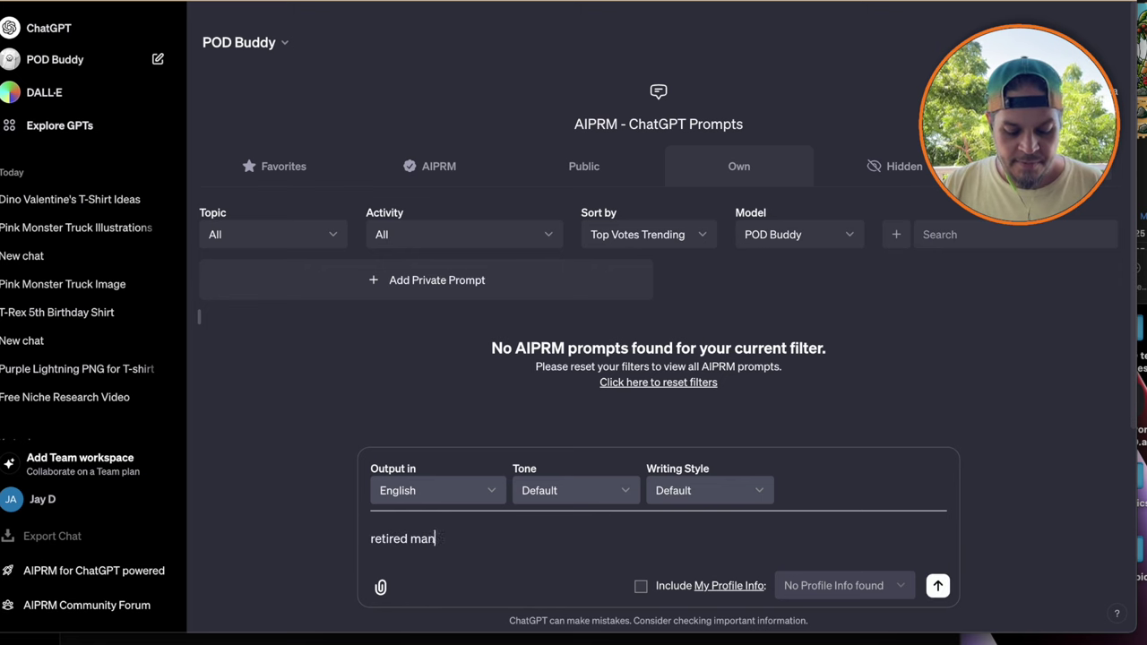
text( sitting on a beac)
text(h with a cold)
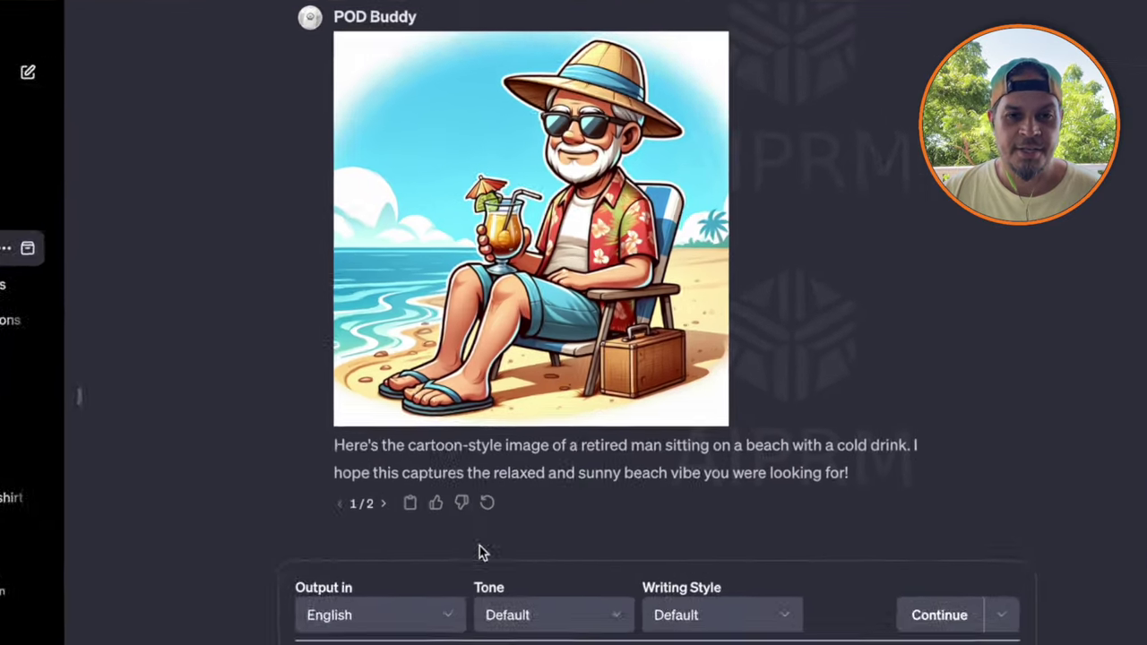
View the second version of the retired man image, and send the prompt "pirate sitting on a beach drinking rum"
click(384, 503)
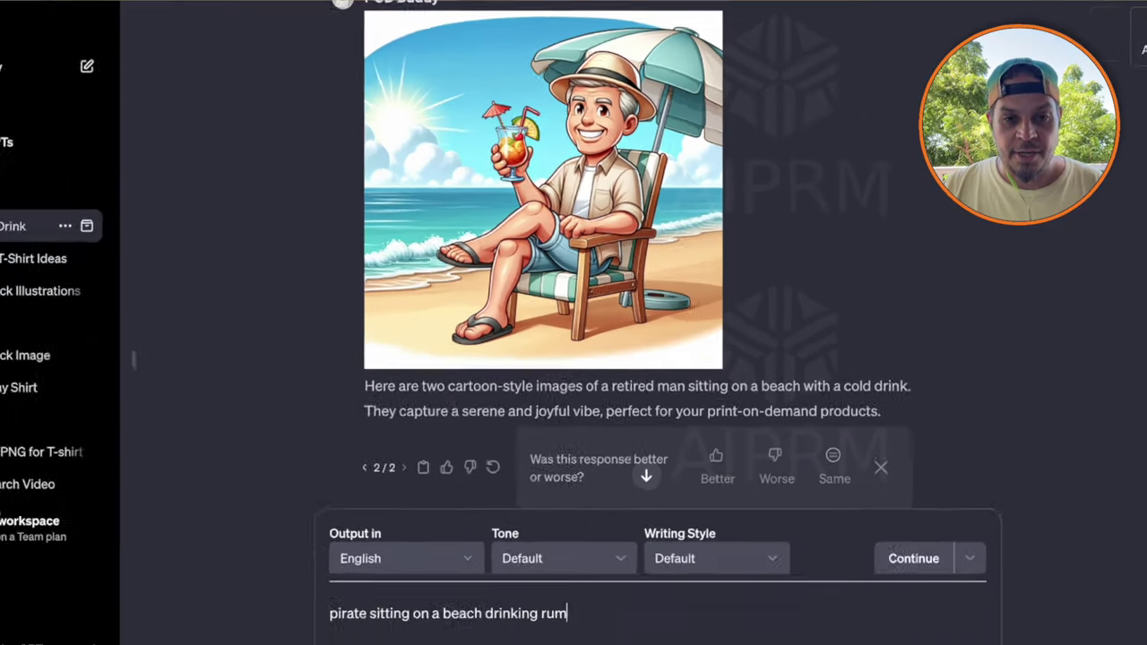
key(Return)
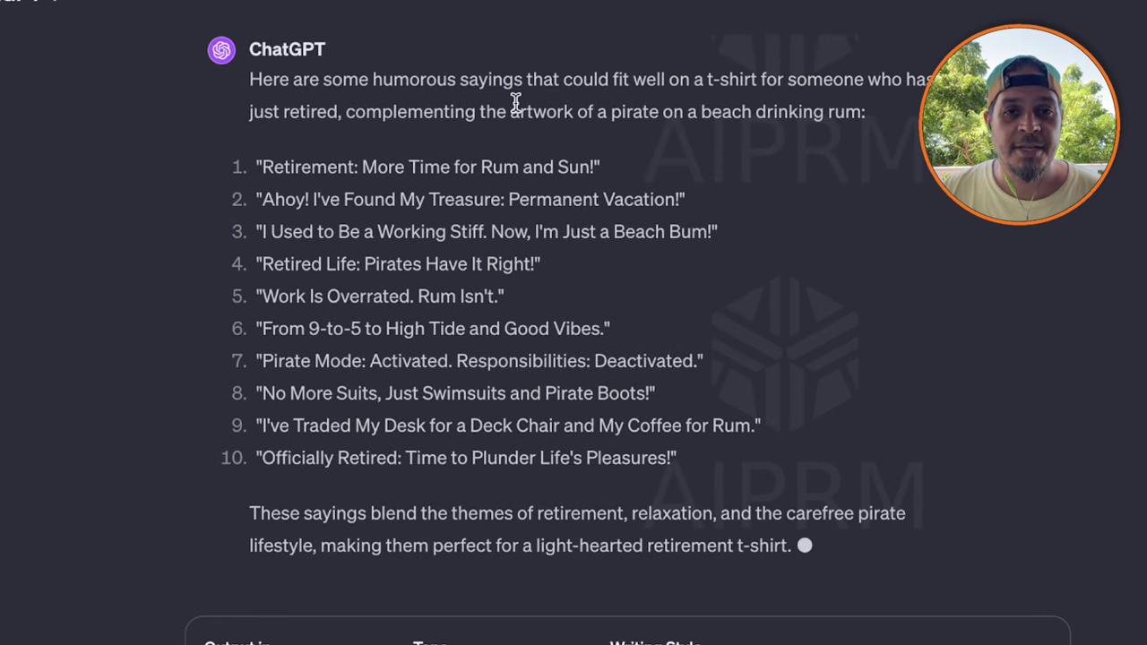
Review the humorous retirement T-shirt sayings for the pirate artwork, highlighting phrases such as "Rum and Sun!"
scroll(580, 101, up, 1)
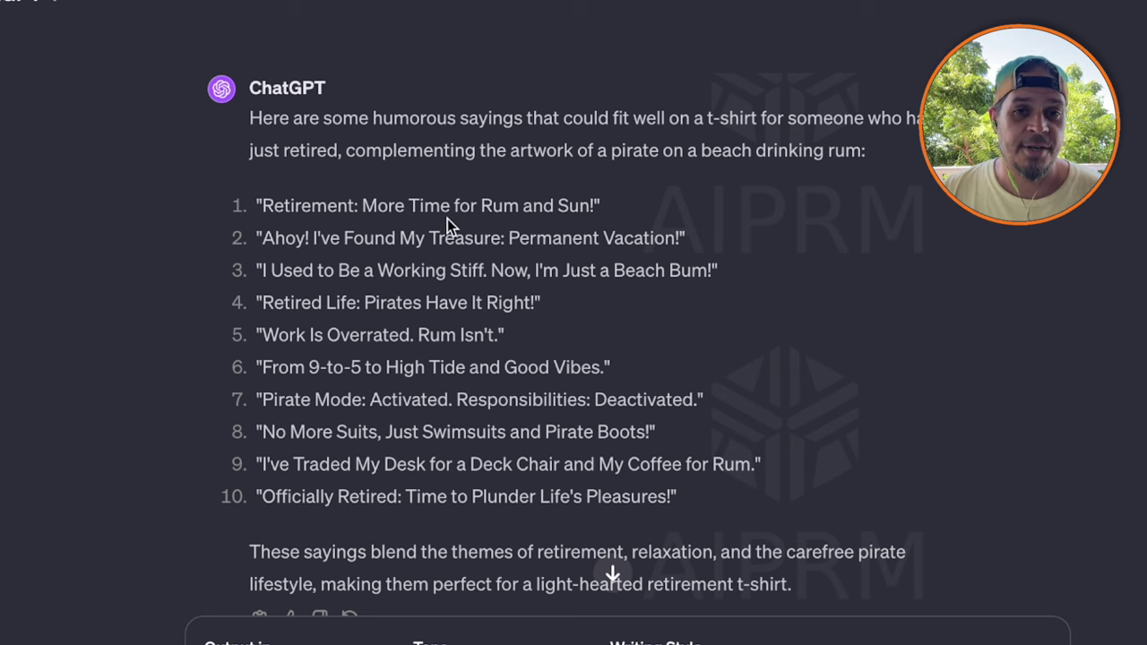
drag(481, 205, 597, 205)
click(315, 238)
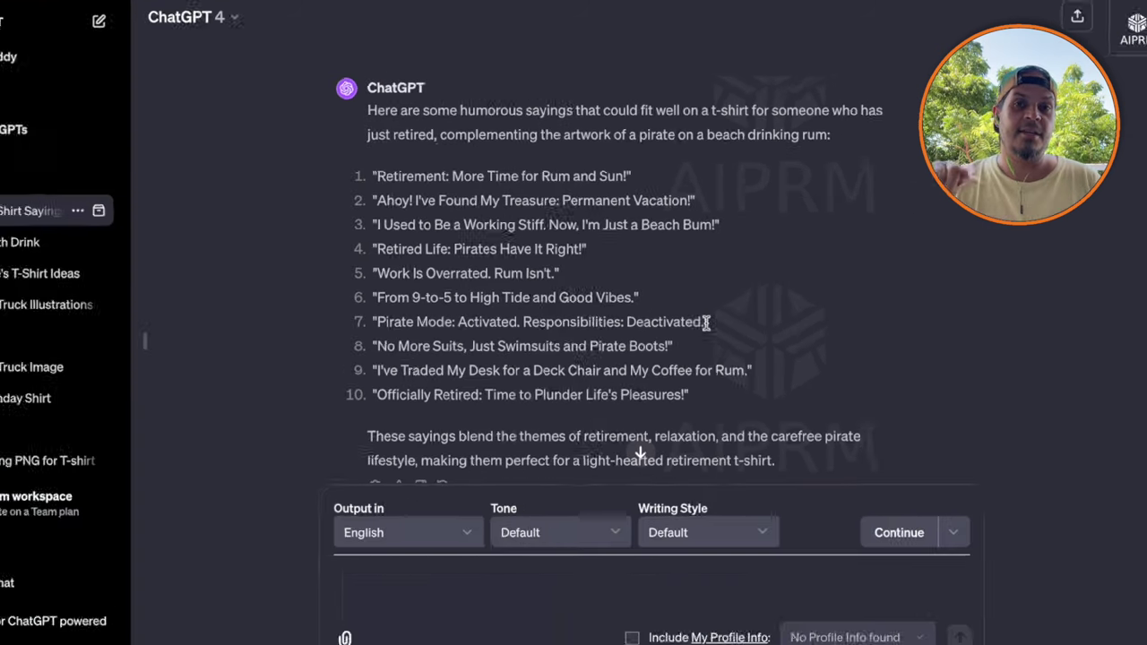
drag(384, 431, 540, 431)
Ask ChatGPT for "10 more but shorter" retirement T-shirt sayings
click(466, 540)
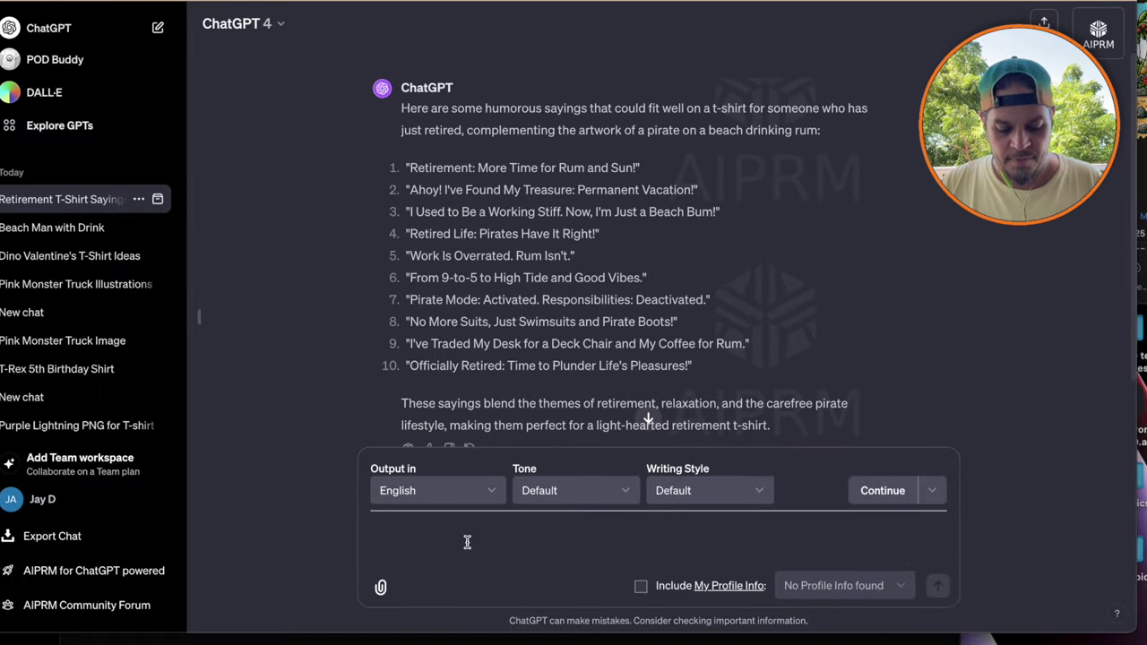
text(10 more but shorter)
key(Return)
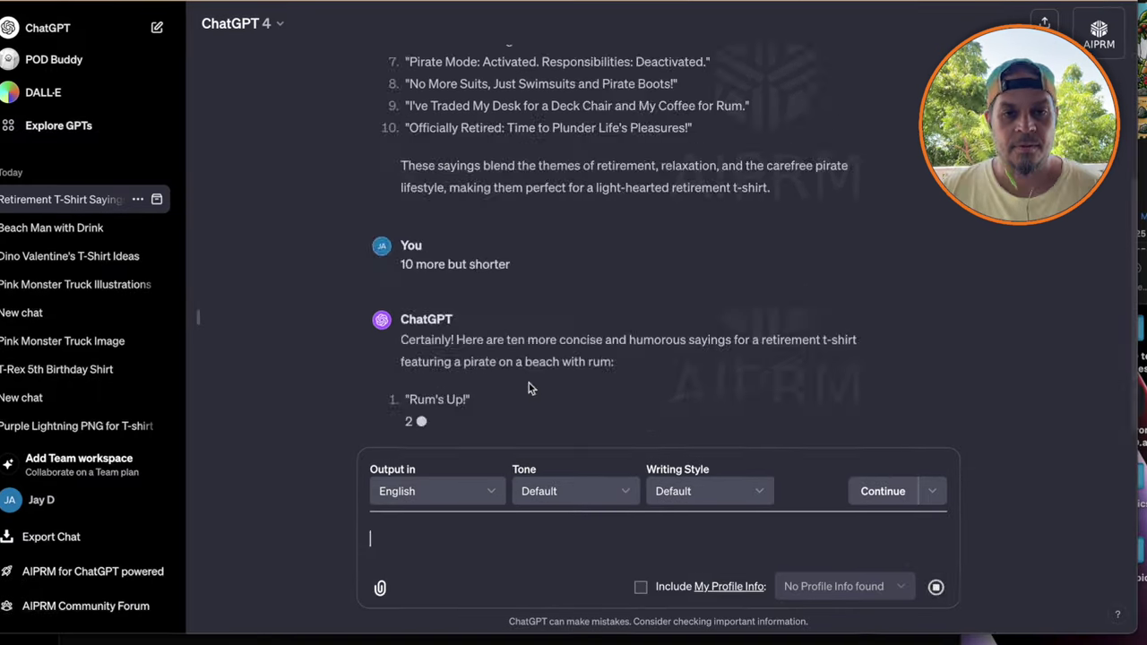